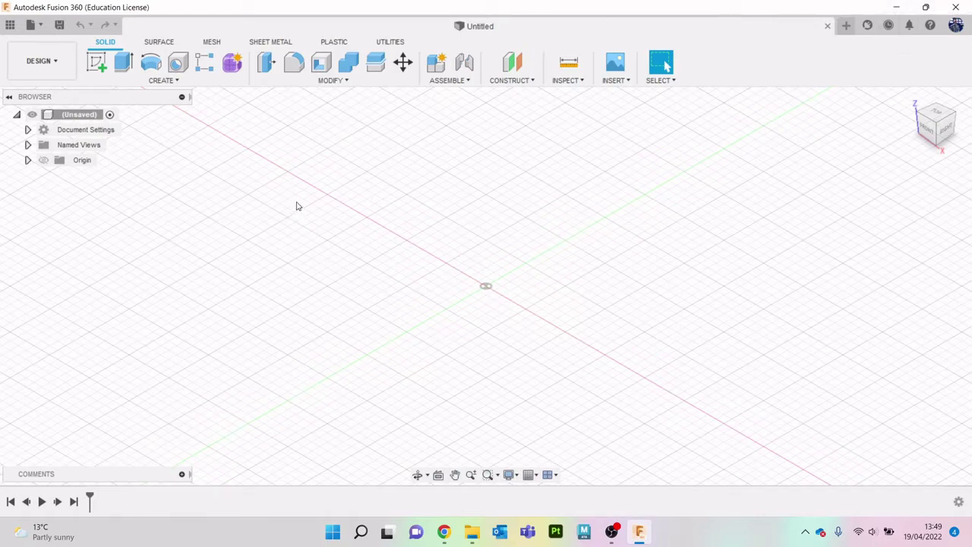
Insert the "bike reference image" file from the computer's Desktop as a canvas on the front XZ plane
left_click(615, 81)
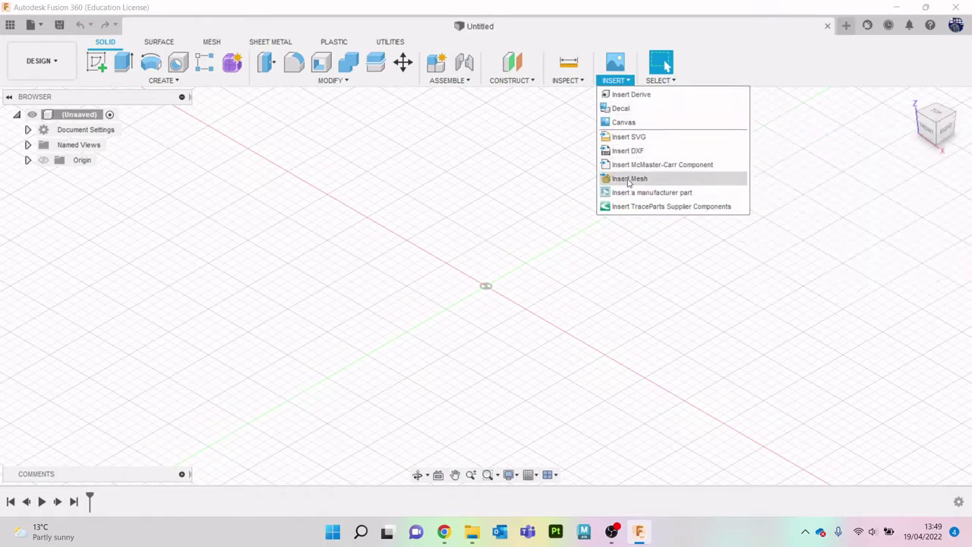
left_click(635, 125)
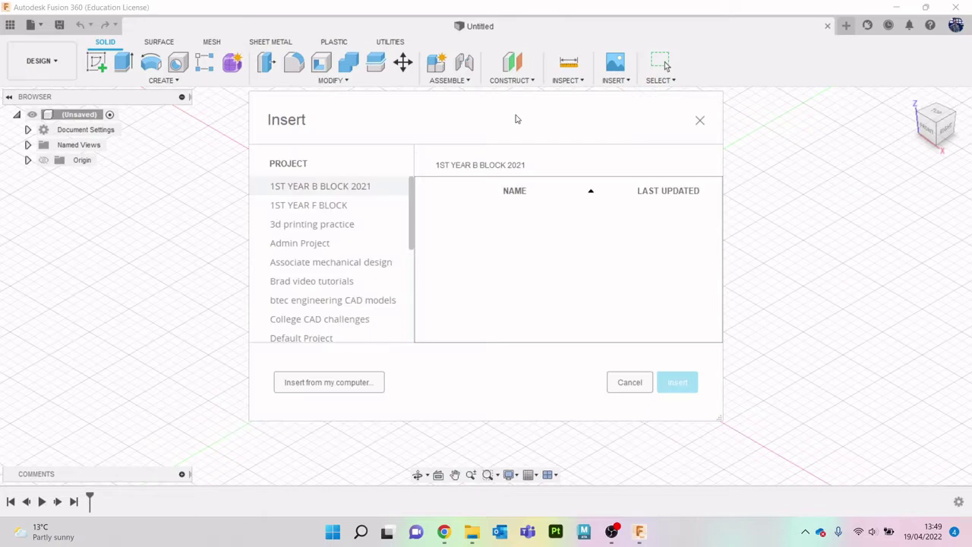
left_click(360, 388)
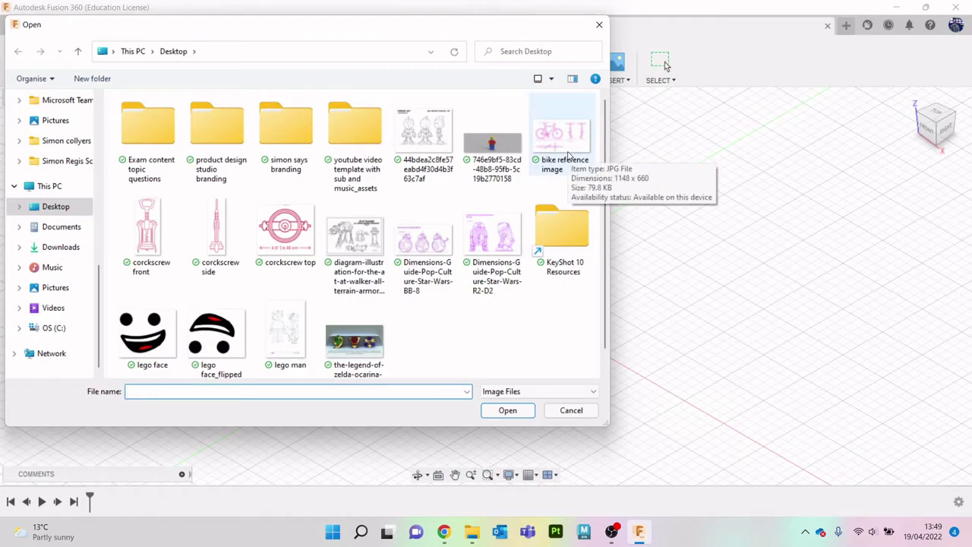
double_click(568, 155)
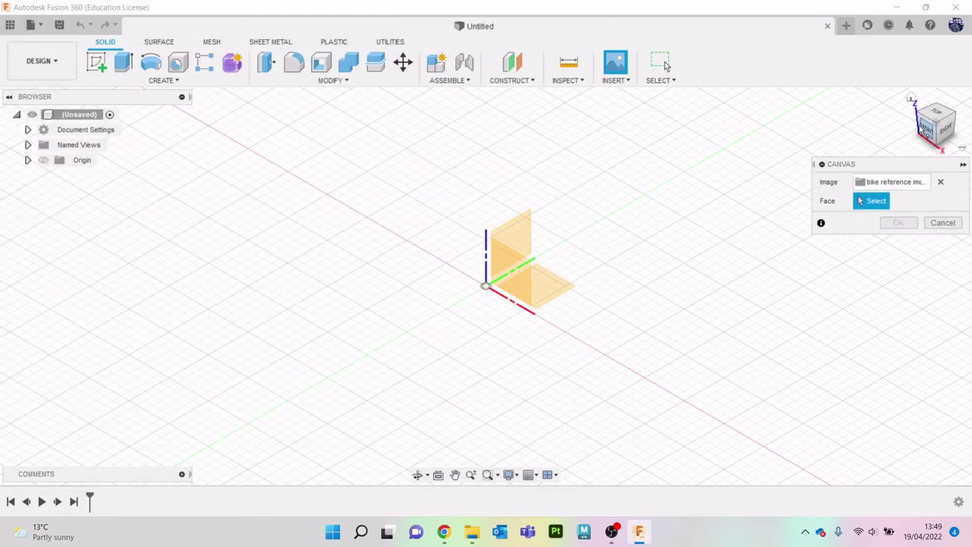
left_click(931, 128)
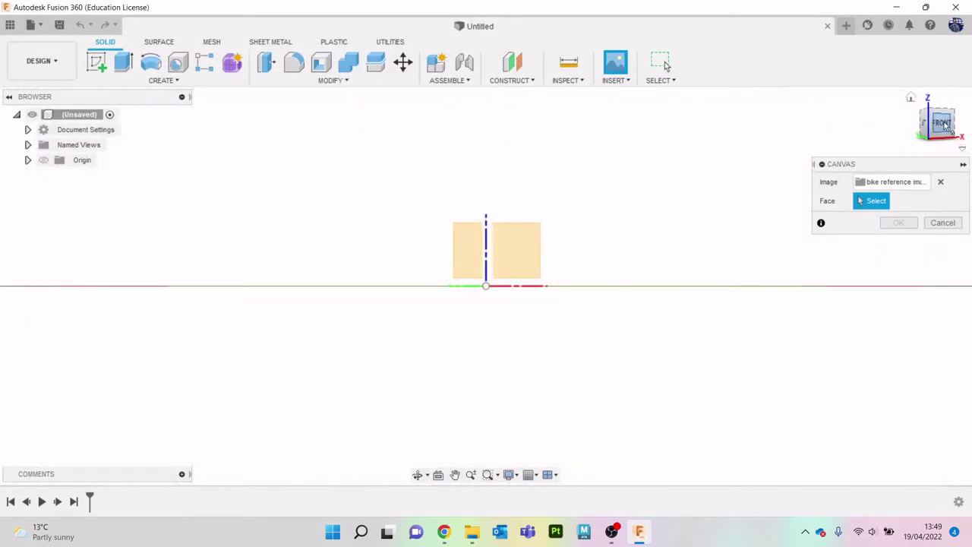
left_click(535, 250)
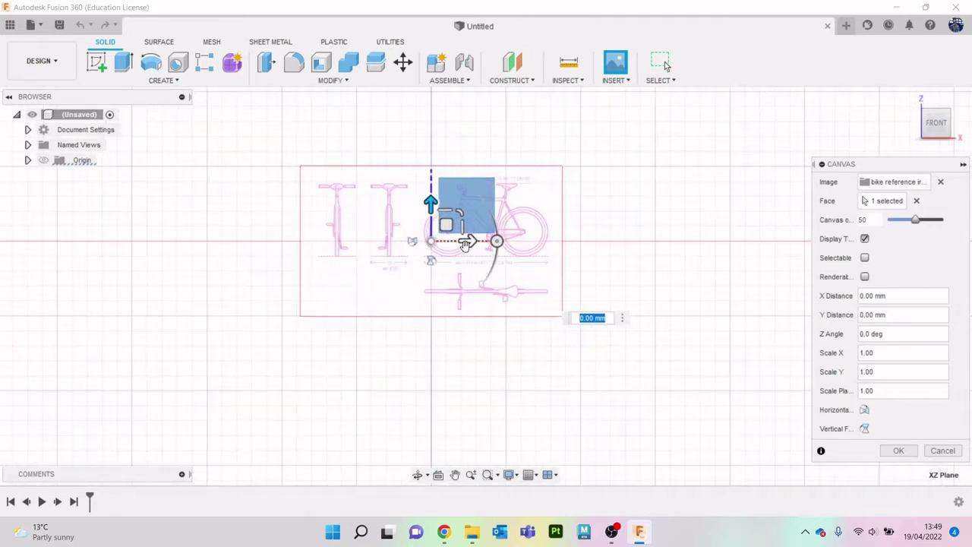
Flip the bike canvas horizontally, set its horizontal offset to 0 mm and accept the placement
left_click_drag(464, 242, 494, 247)
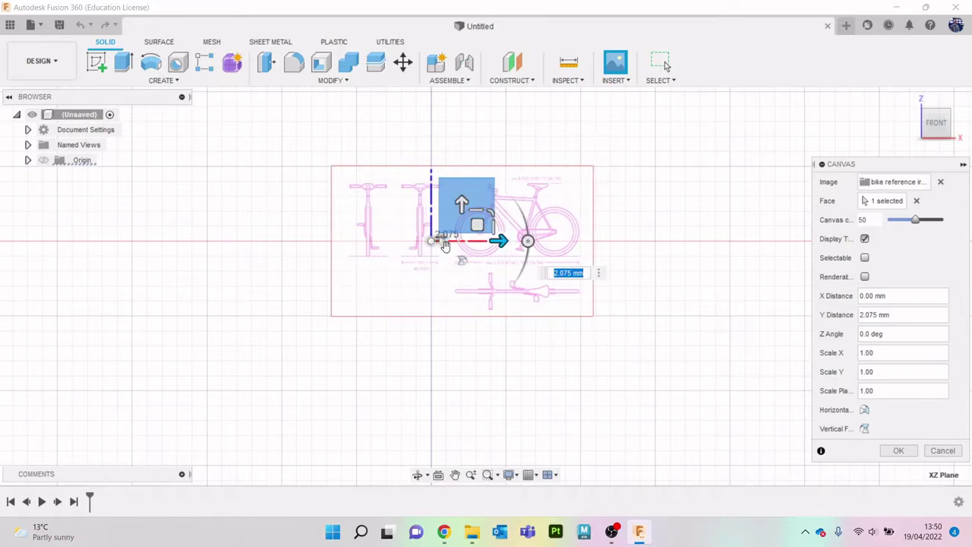
type("0")
key("Return")
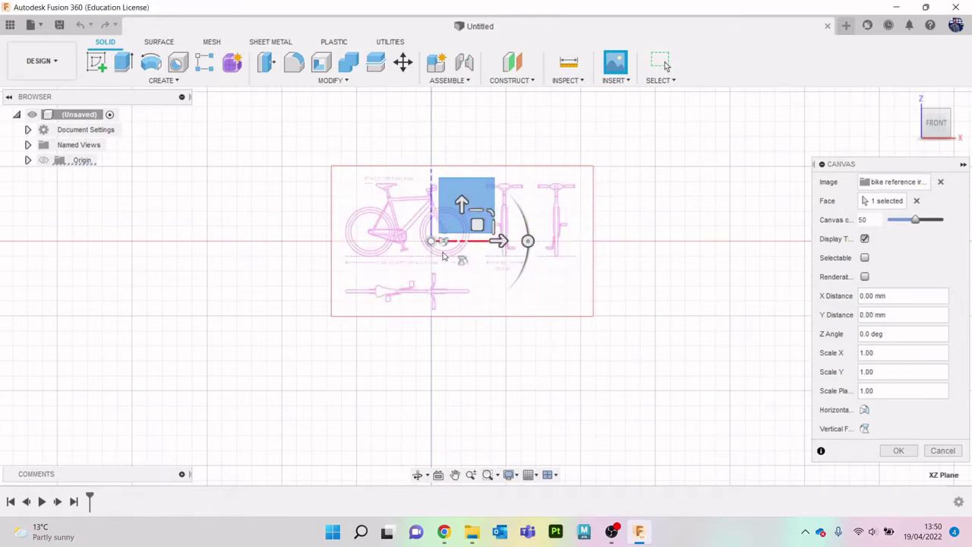
scroll(434, 245, "up", 2)
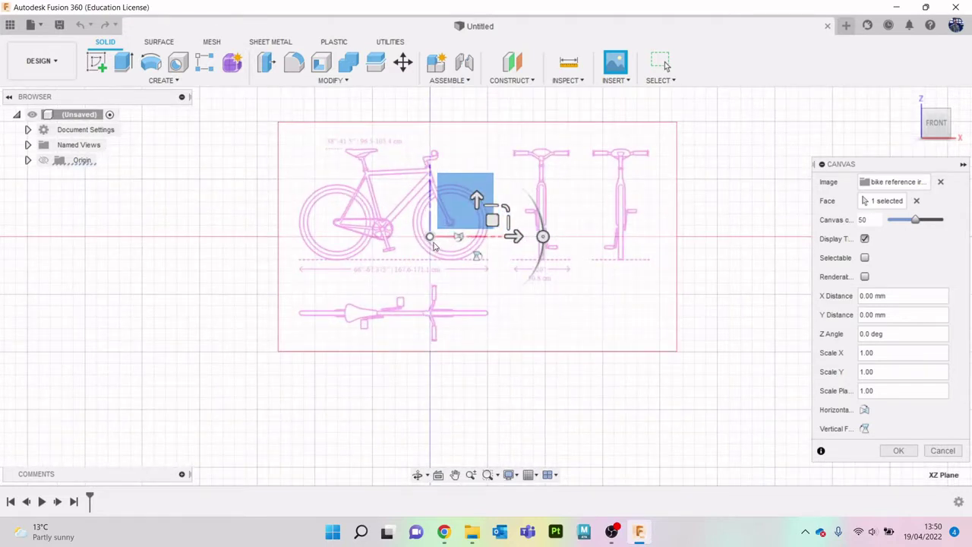
left_click(909, 455)
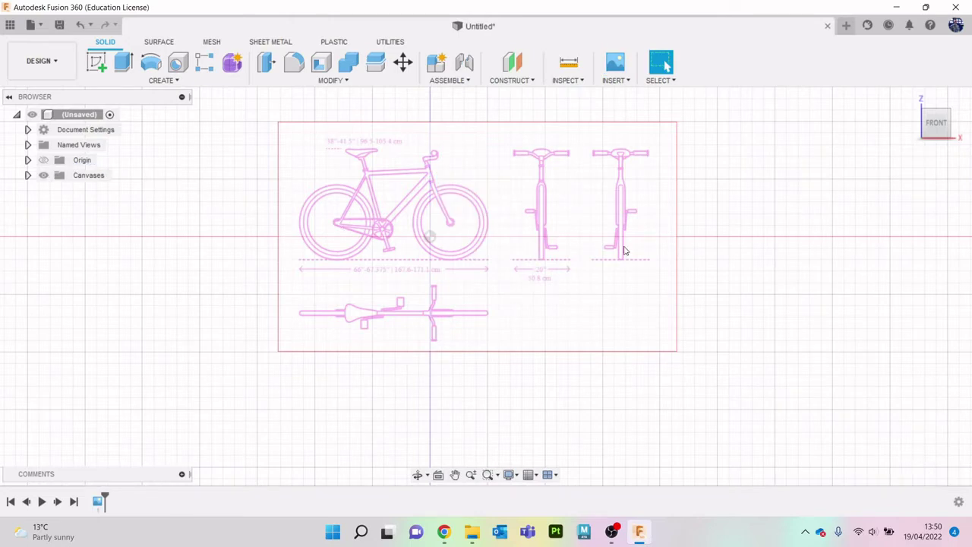
Calibrate the bike reference canvas by setting the side view's overall length between the dashed ground line's ends to 167.6 mm
scroll(669, 262, "down", 2)
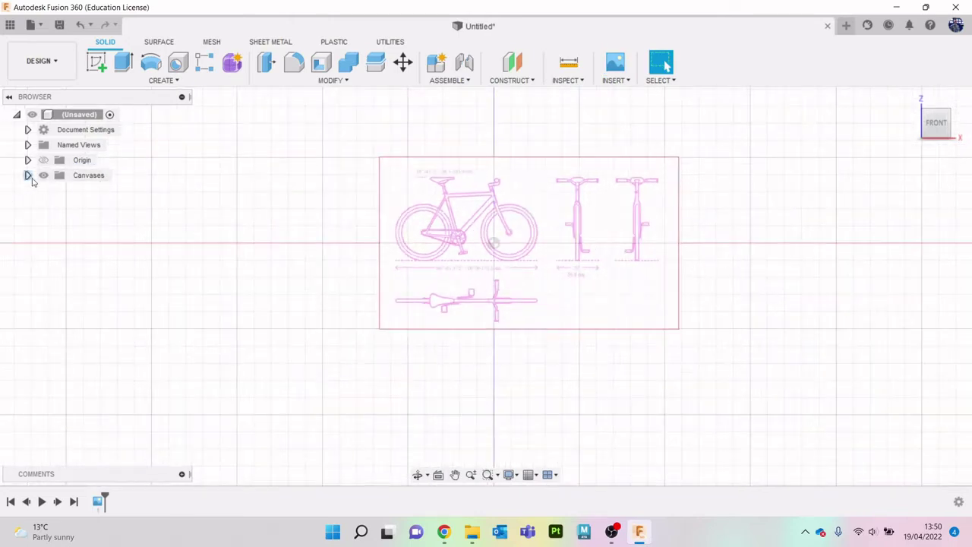
left_click(26, 175)
right_click(122, 190)
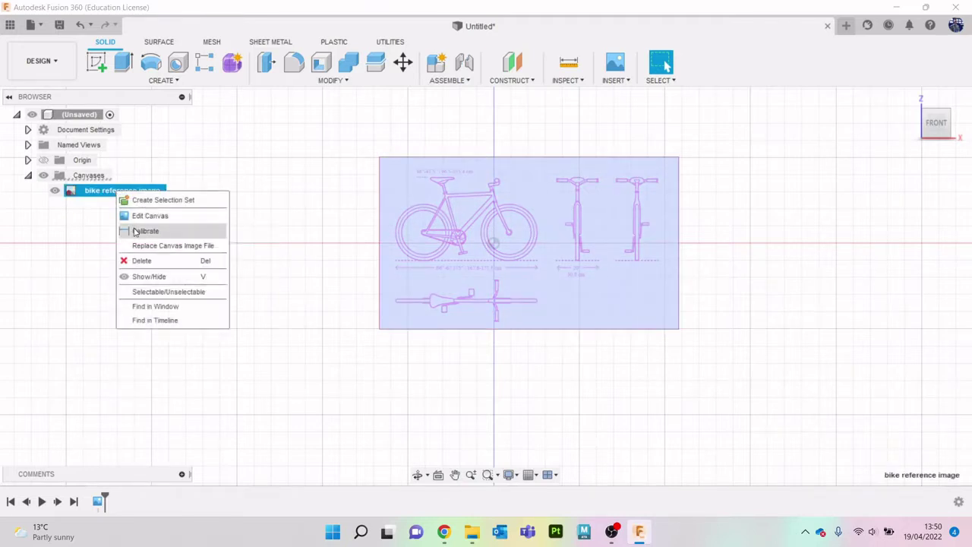
left_click(135, 231)
scroll(453, 282, "up", 5)
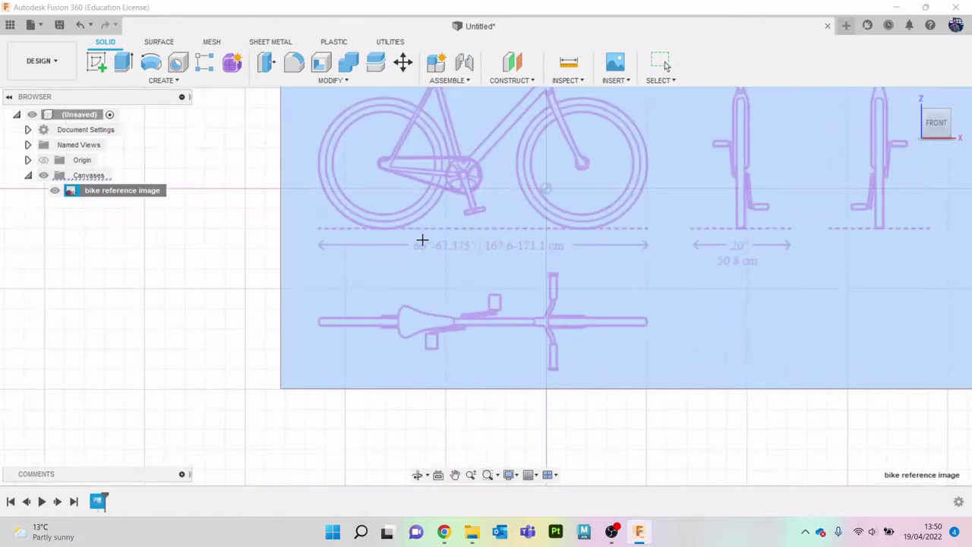
left_click(316, 229)
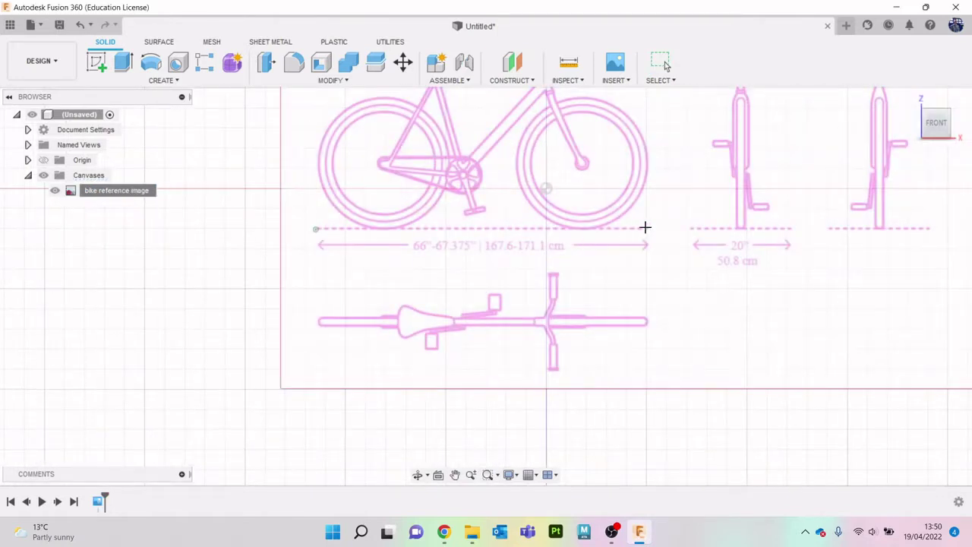
left_click(645, 227)
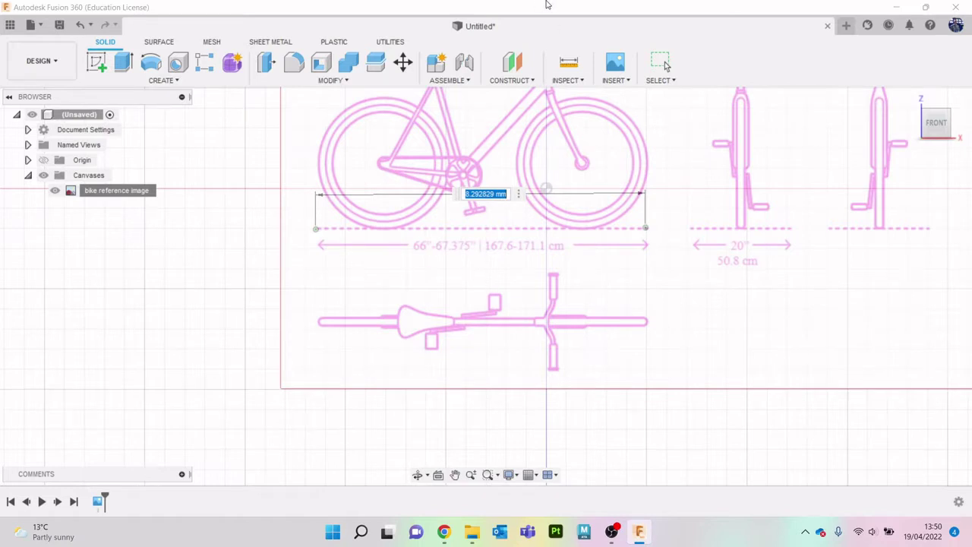
type("167.6")
key("Return")
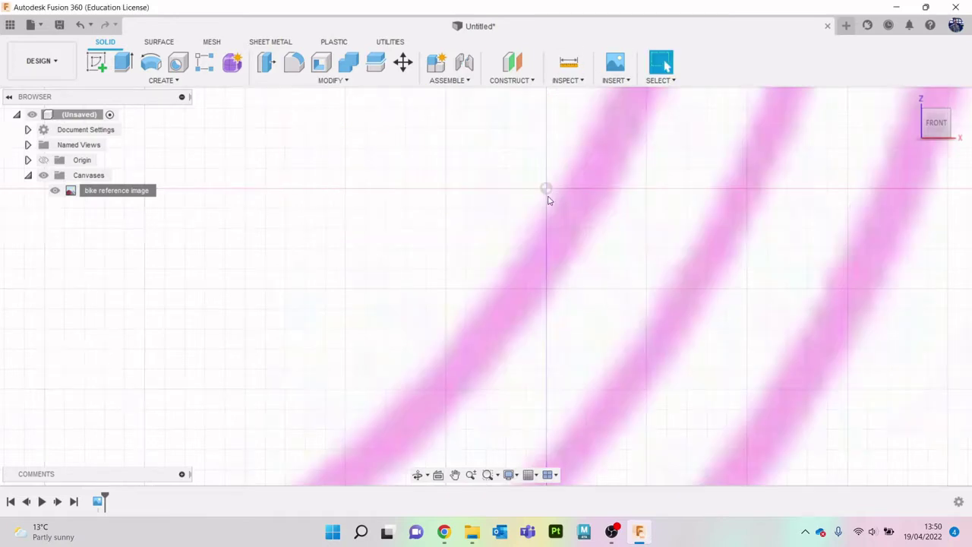
Reposition the calibrated canvas to centre the side-view bike over the origin, raising it about 20.16 mm so the wheels rest on the horizontal axis
scroll(509, 243, "down", 10)
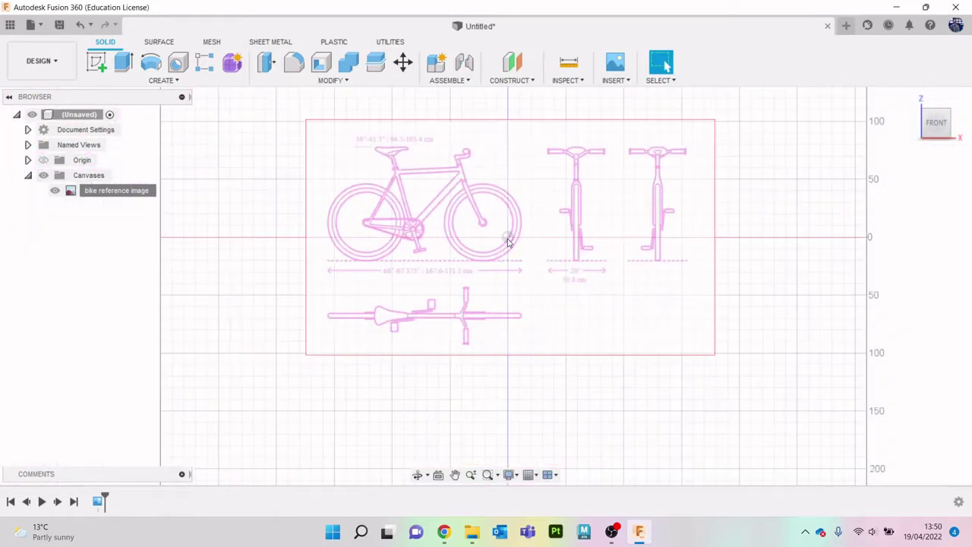
scroll(505, 212, "up", 1)
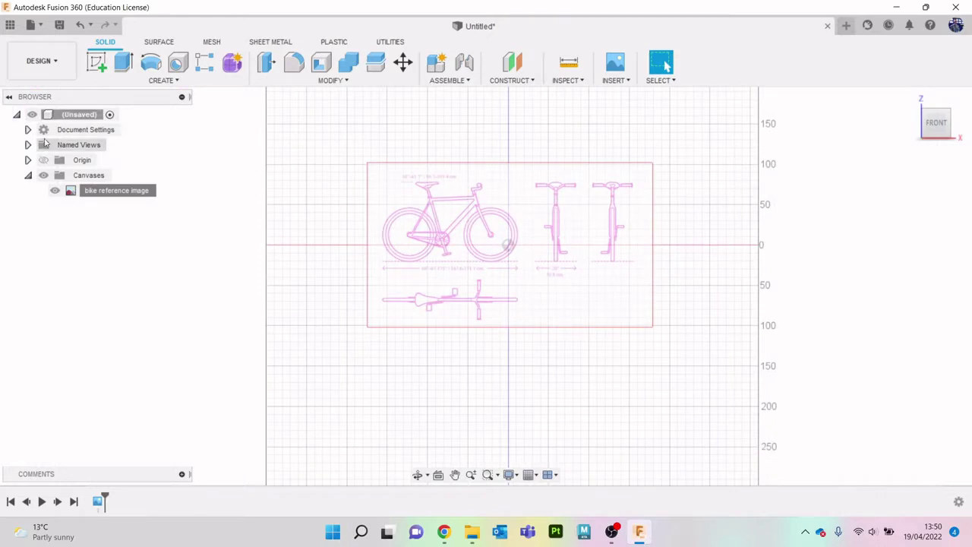
right_click(120, 191)
left_click(145, 217)
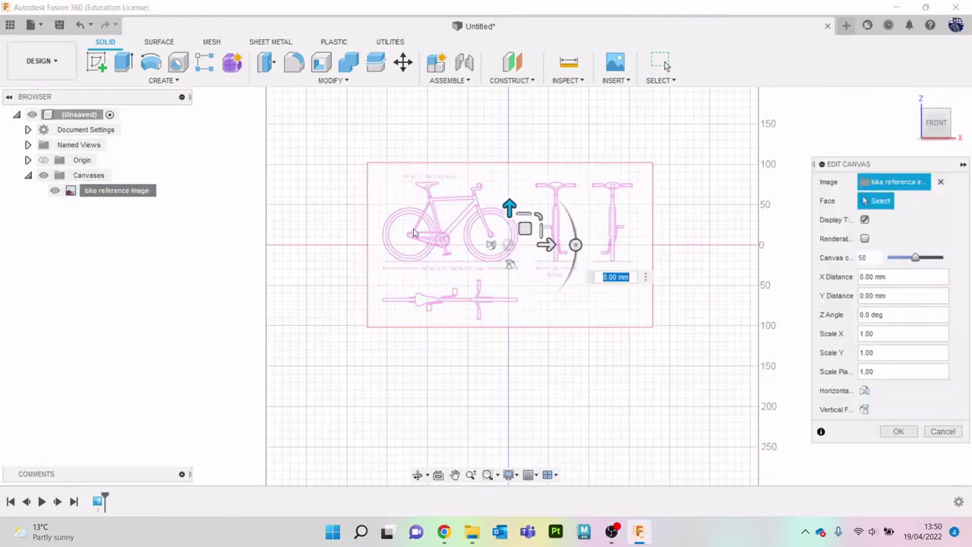
left_click_drag(553, 258, 610, 259)
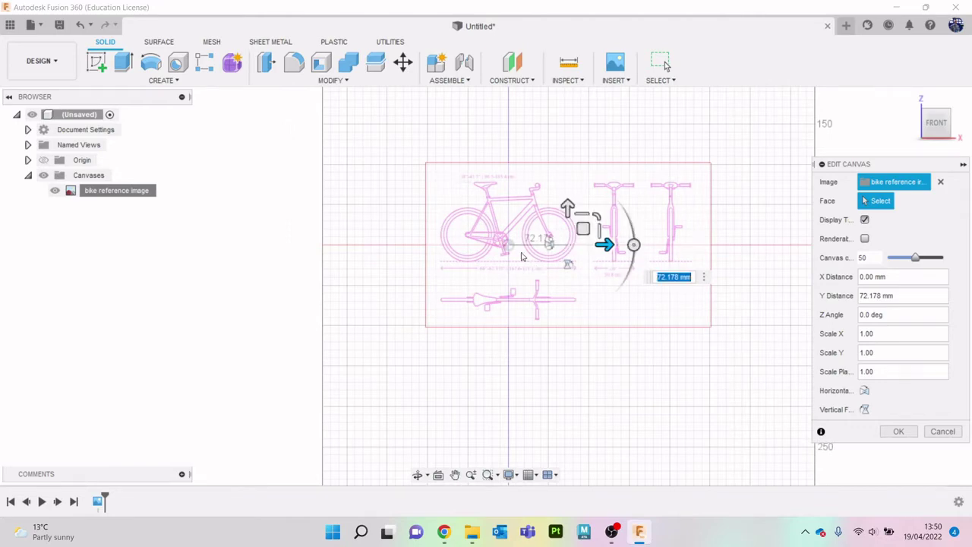
scroll(499, 244, "down", 5)
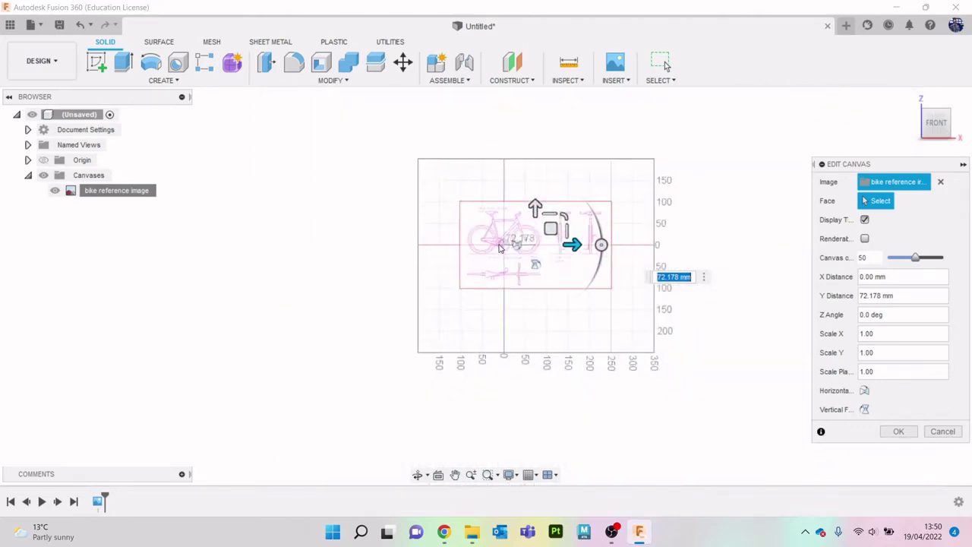
scroll(511, 183, "up", 2)
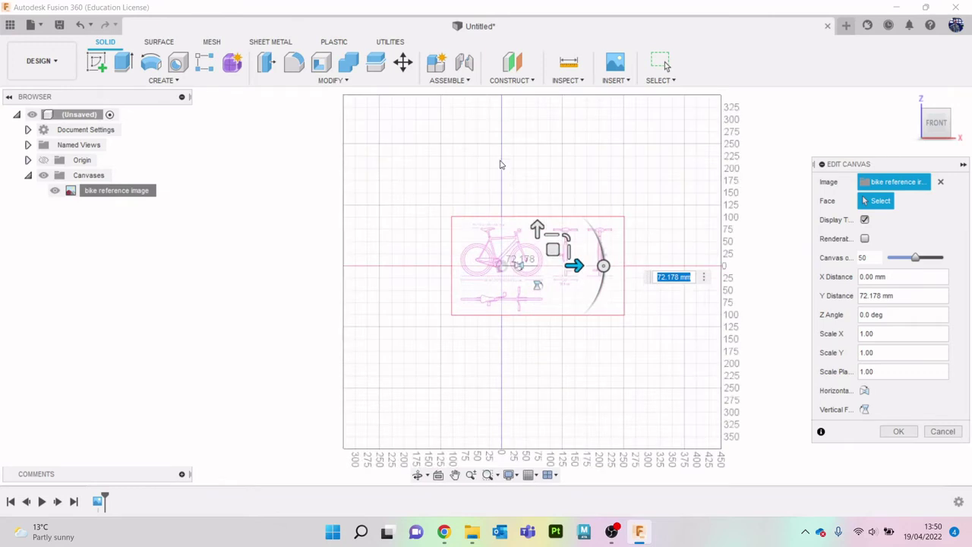
scroll(507, 238, "up", 4)
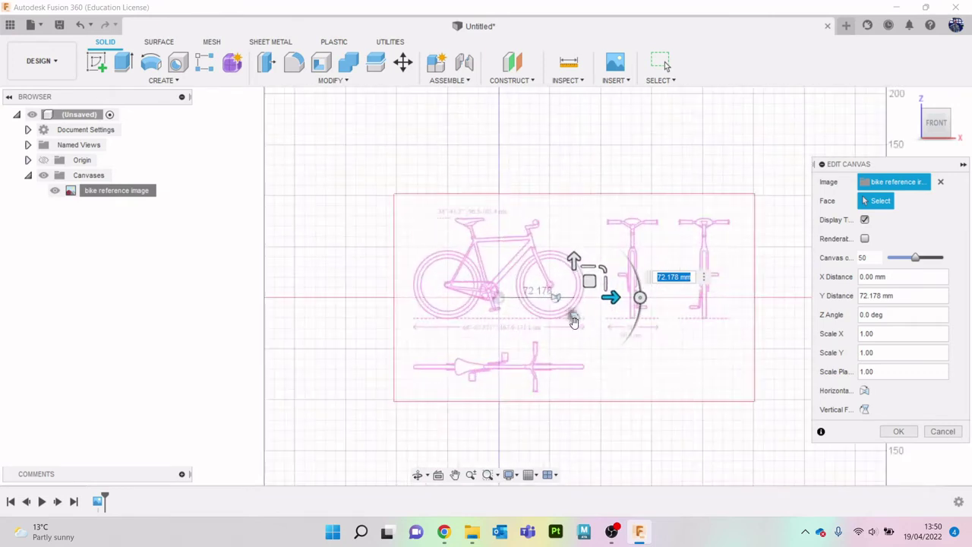
left_click_drag(610, 297, 511, 312)
scroll(512, 311, "up", 3)
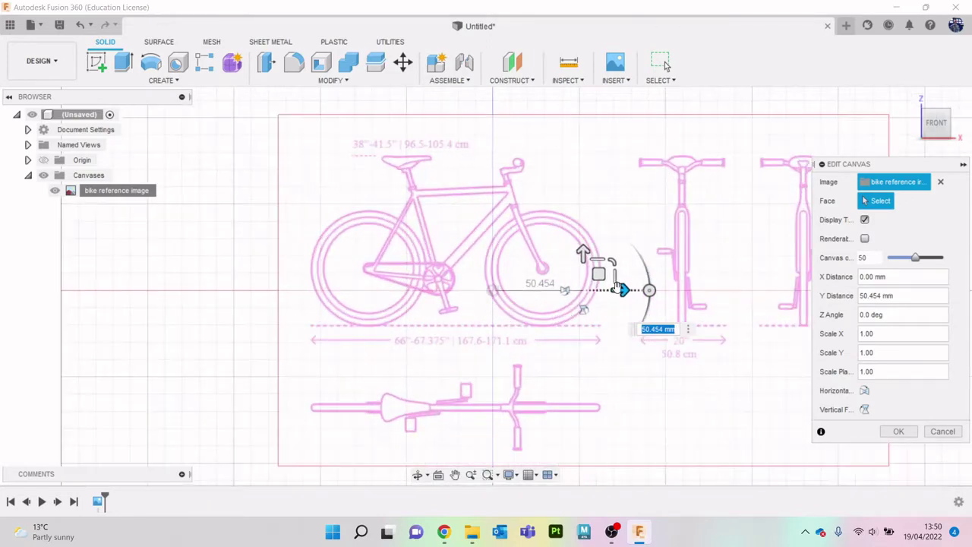
left_click_drag(620, 290, 644, 292)
left_click_drag(610, 253, 610, 219)
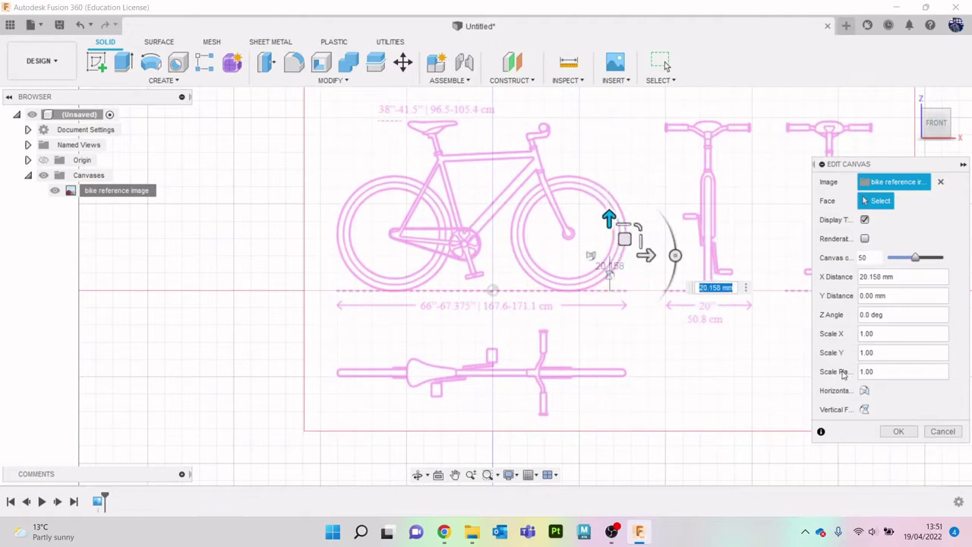
left_click(904, 431)
Insert the same bike reference image from the computer as a second canvas on the YZ plane and flip it horizontally
scroll(482, 290, "down", 3)
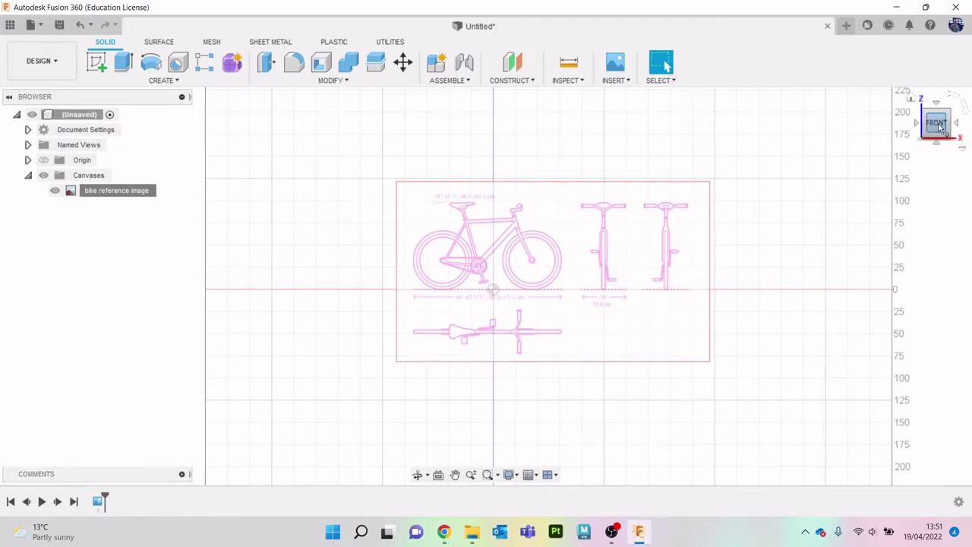
left_click_drag(941, 128, 951, 127)
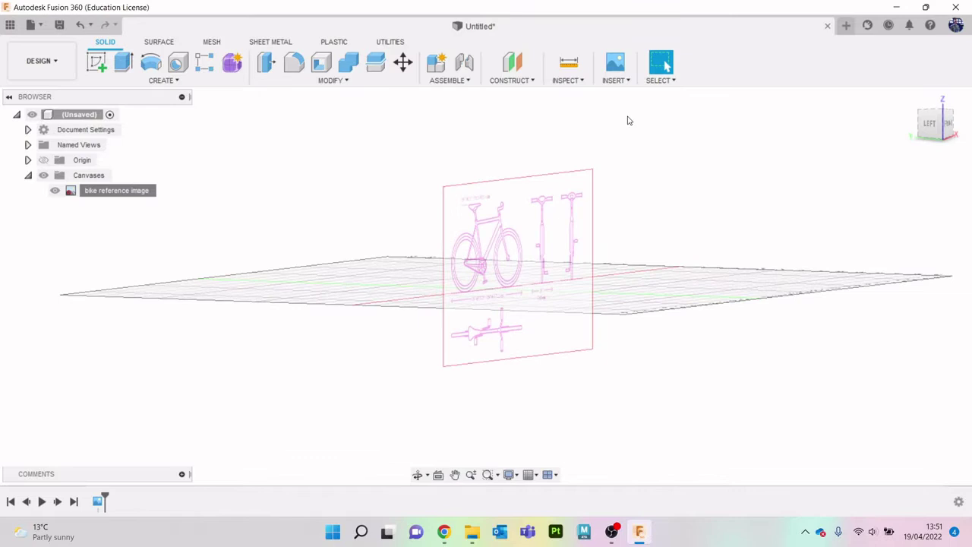
left_click(577, 82)
left_click(615, 80)
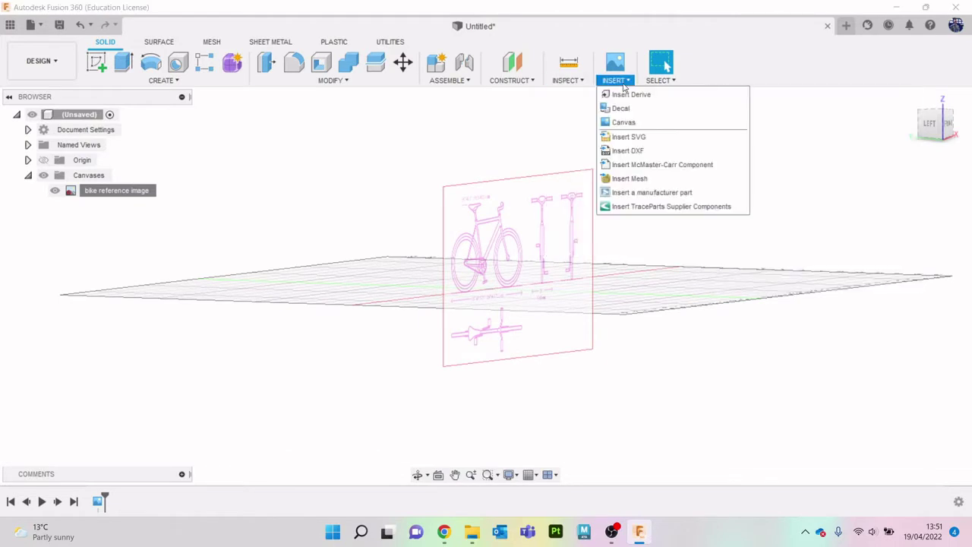
left_click(651, 123)
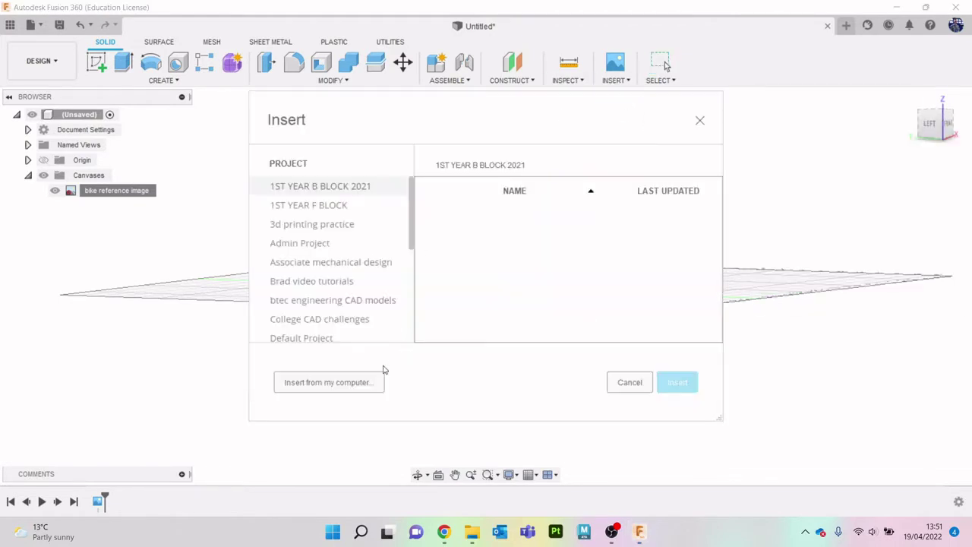
left_click(351, 380)
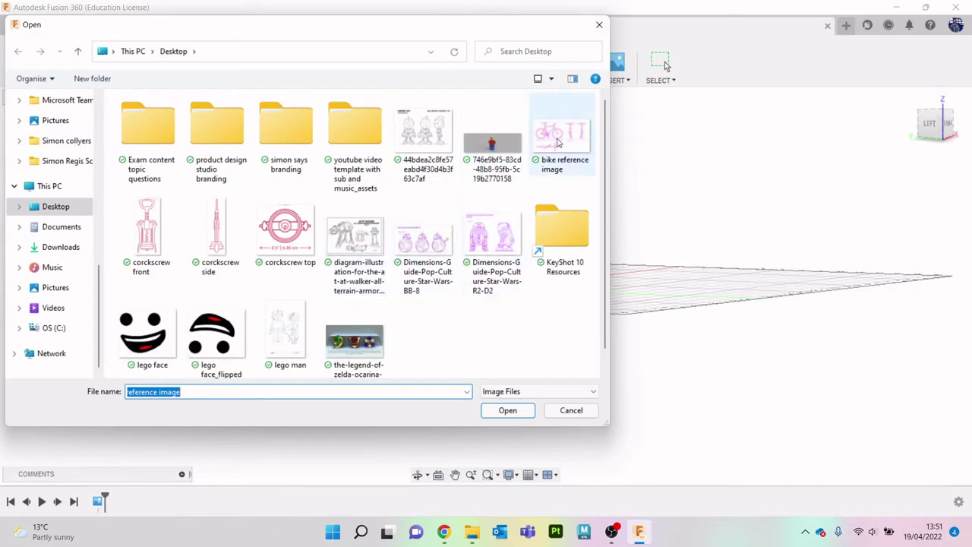
double_click(559, 142)
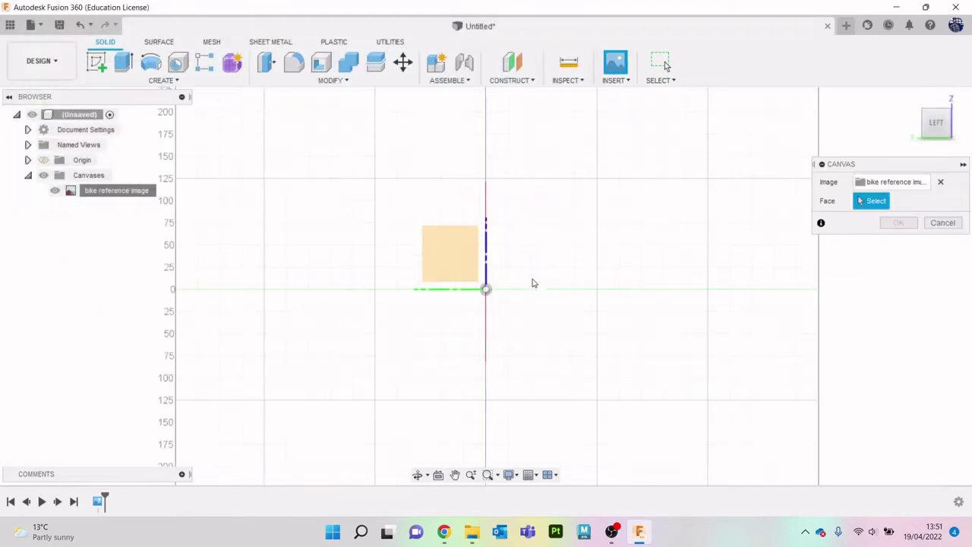
left_click(421, 296)
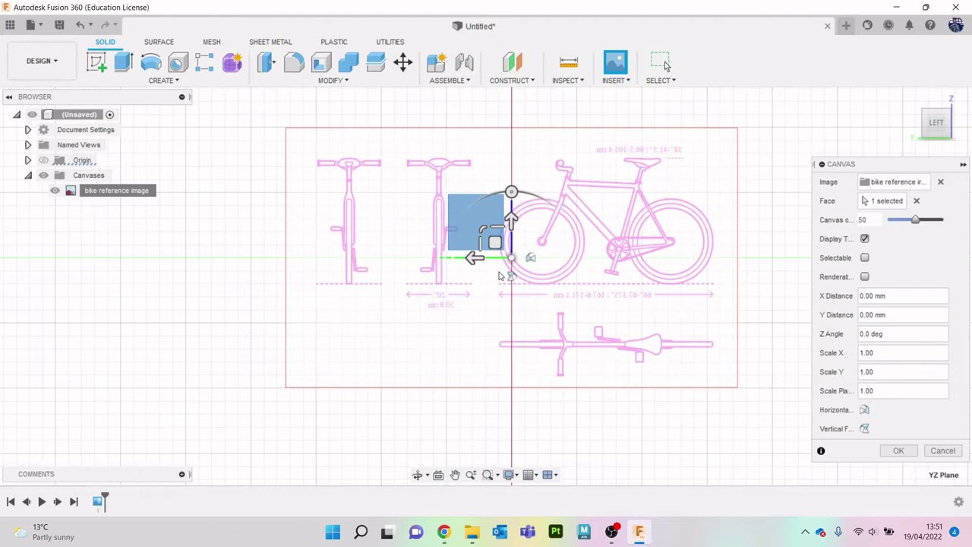
left_click(531, 258)
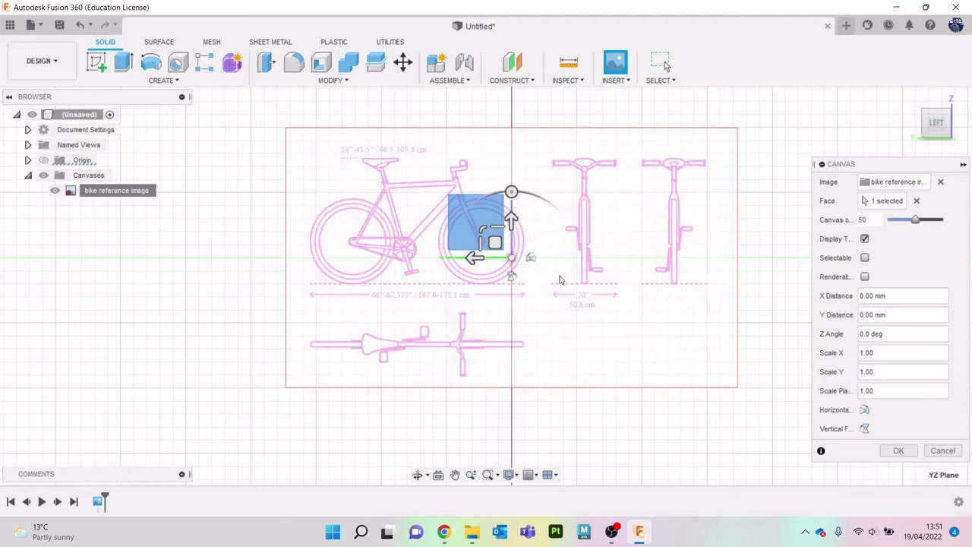
left_click(899, 452)
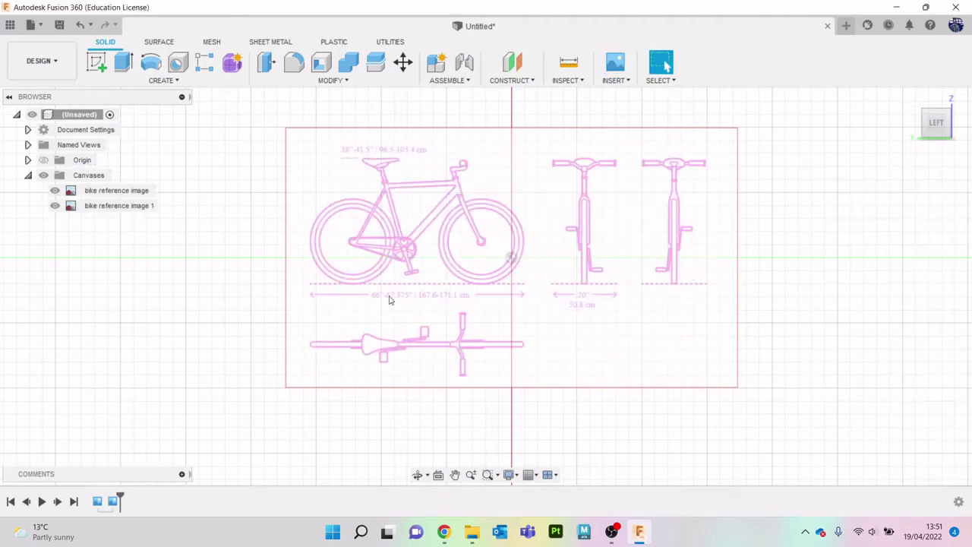
Calibrate the second bike canvas by setting the handlebar-width dashed line beneath the first end view to 50.8 mm
right_click(120, 211)
left_click(175, 250)
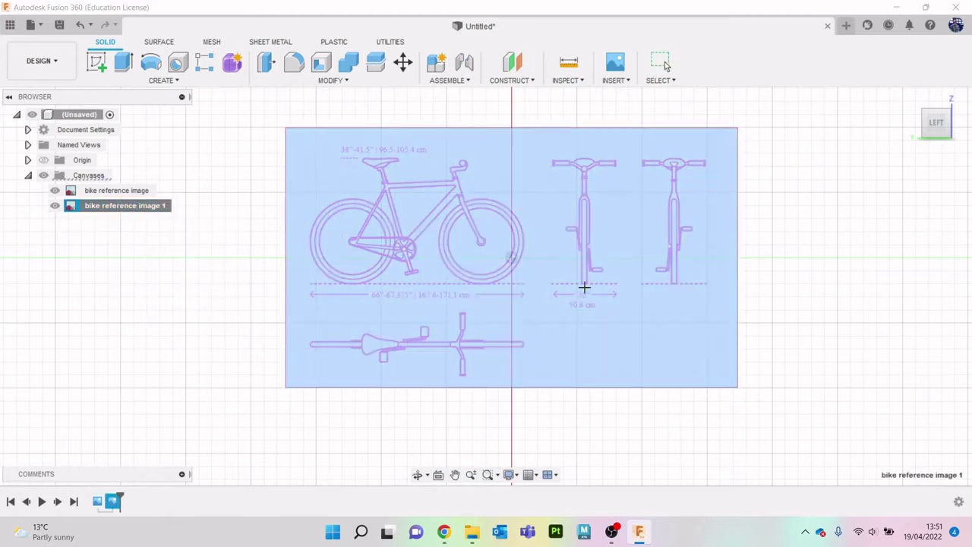
scroll(542, 282, "up", 4)
left_click(535, 282)
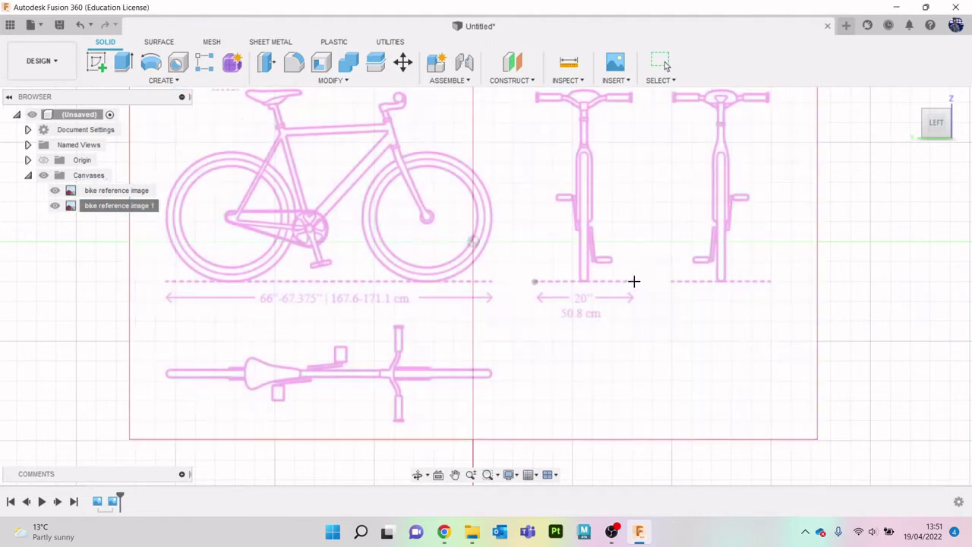
left_click(635, 281)
type("50.8")
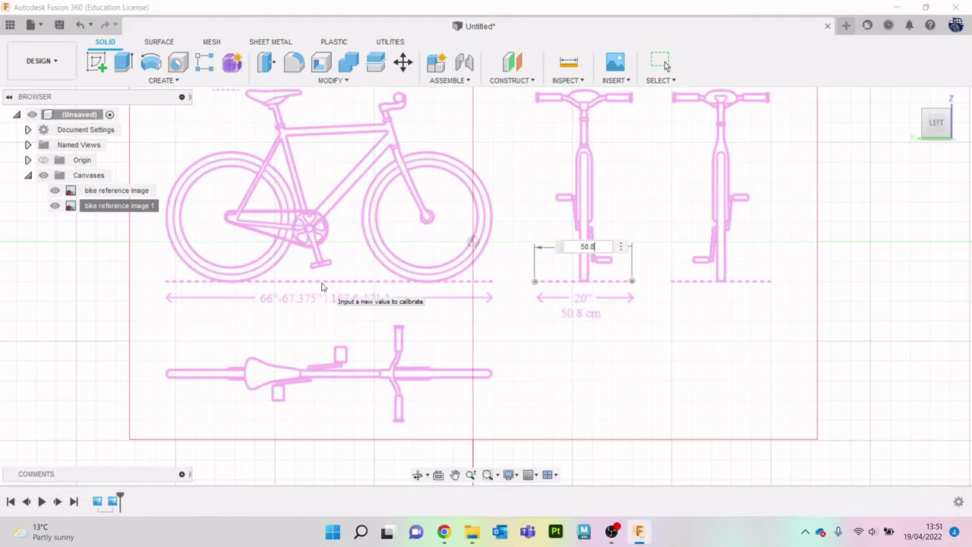
key("Return")
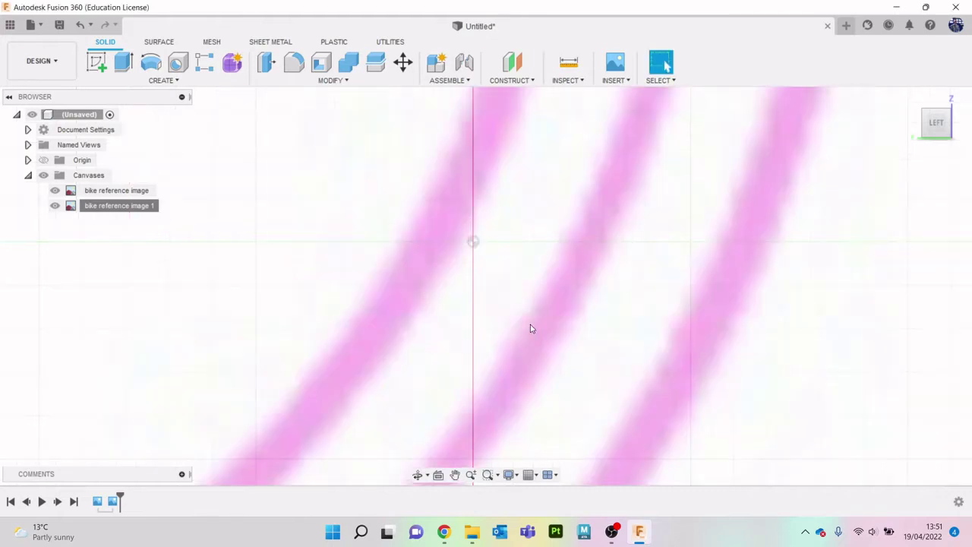
Raise the second canvas about 19.24 mm and shift it about 129.12 mm sideways so the outermost end view stands centred over the origin
scroll(534, 324, "down", 15)
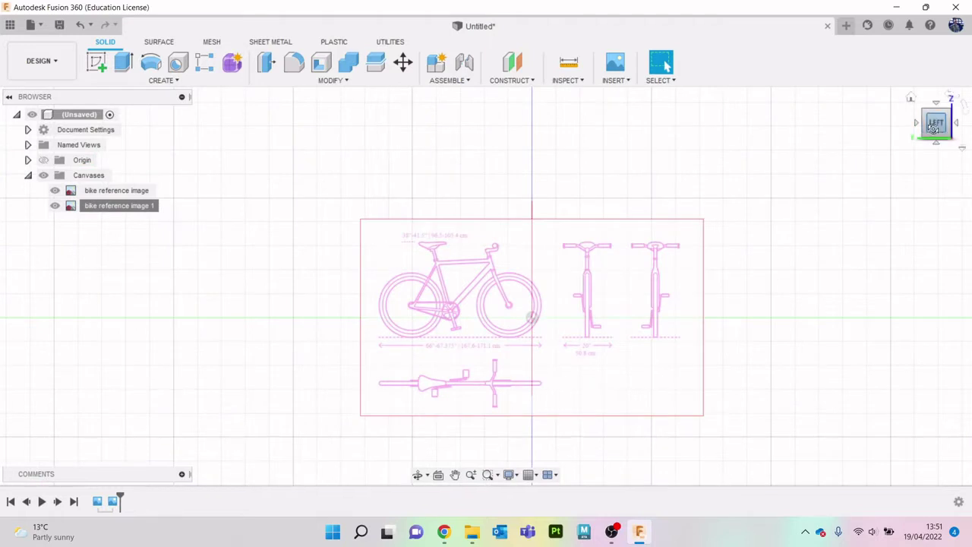
left_click_drag(934, 123, 907, 126)
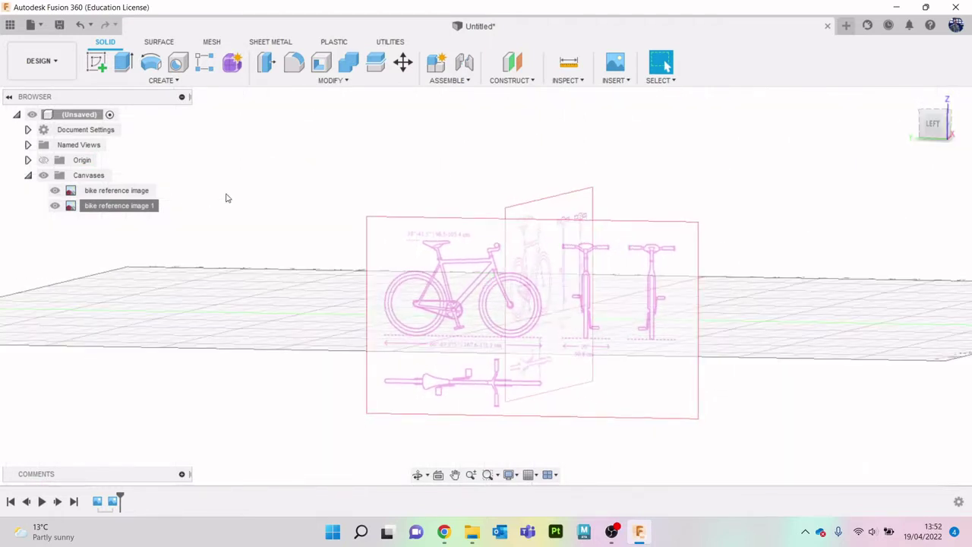
left_click(147, 208)
right_click(147, 211)
left_click(181, 235)
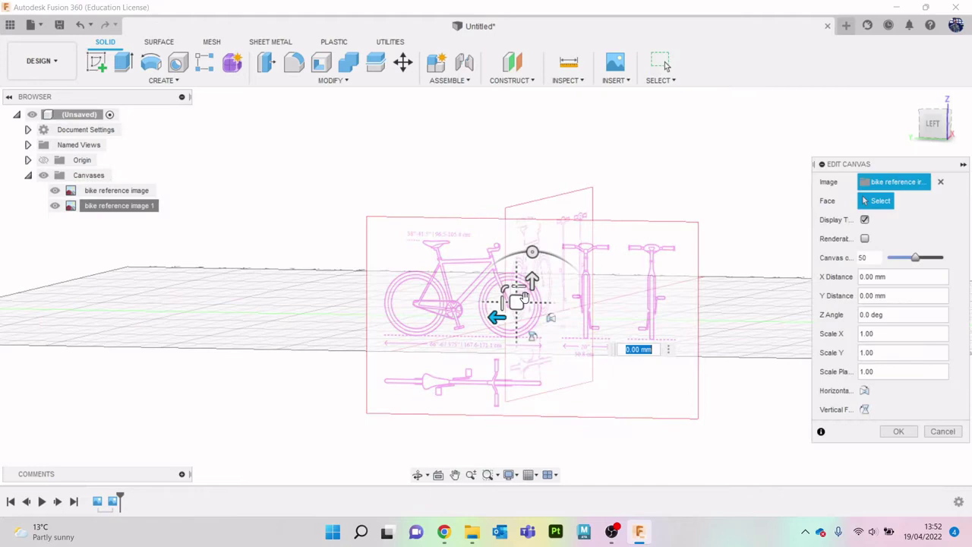
left_click_drag(532, 284, 532, 262)
left_click(932, 124)
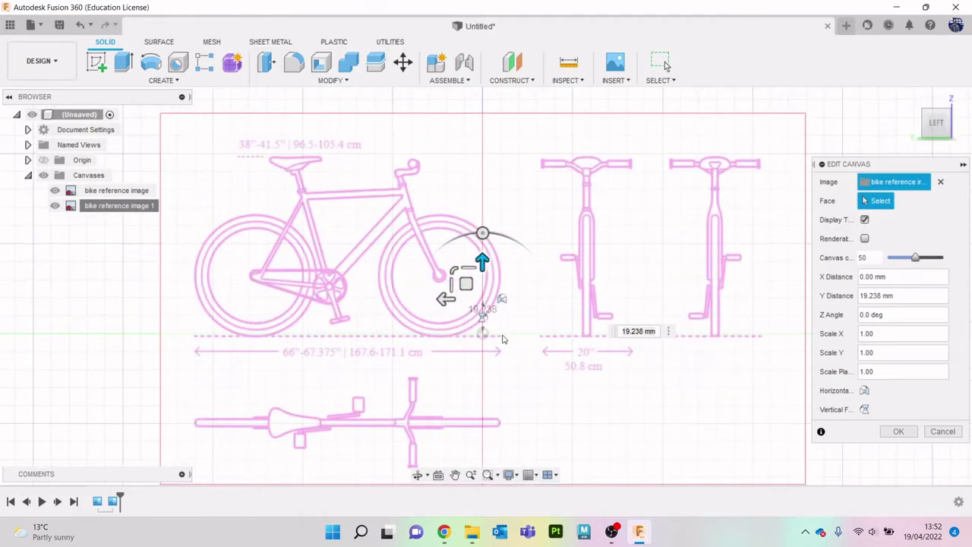
left_click_drag(445, 297, 211, 297)
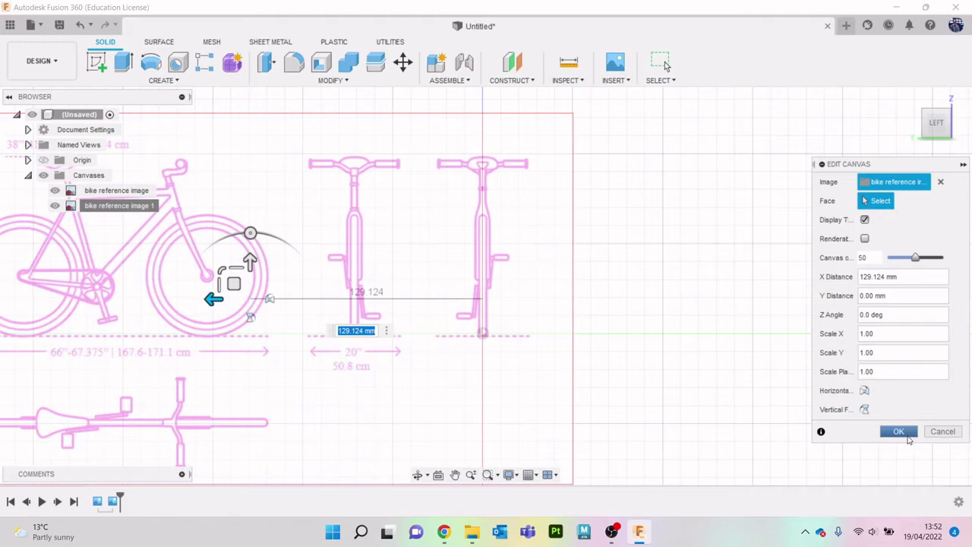
left_click(898, 431)
Insert the bike reference image from the computer as a third canvas on the XY plane and accept its default placement
left_click_drag(939, 130, 903, 137)
mouse_move(485, 286)
middle_mouse_down("shift")
mouse_move(494, 278)
mouse_move(486, 286)
middle_mouse_up("shift")
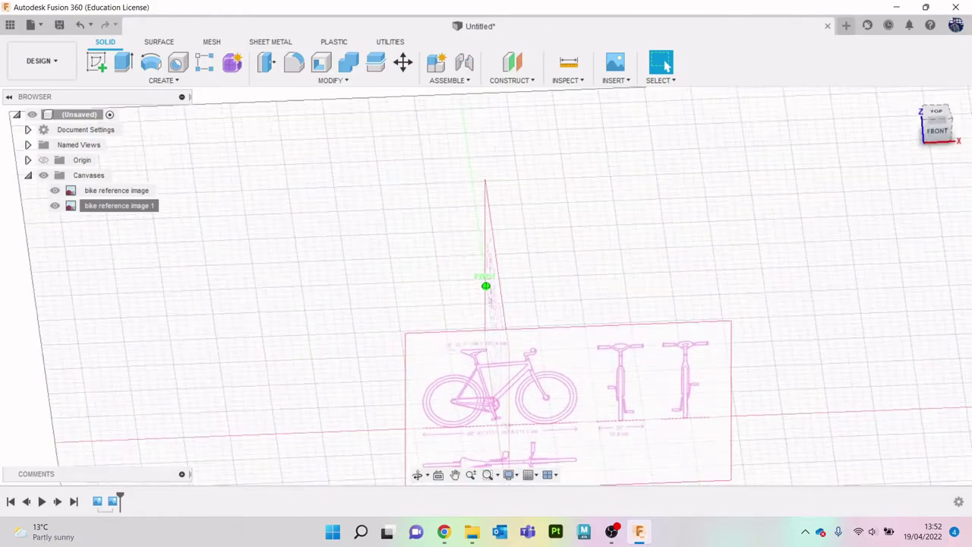
middle_click_drag(486, 286, 936, 129, "shift")
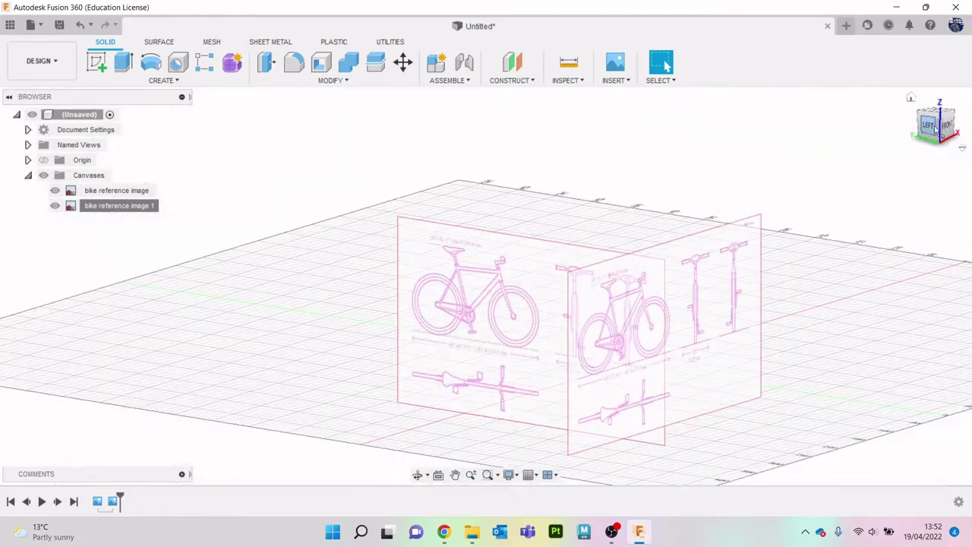
scroll(621, 292, "down", 3)
scroll(604, 281, "up", 6)
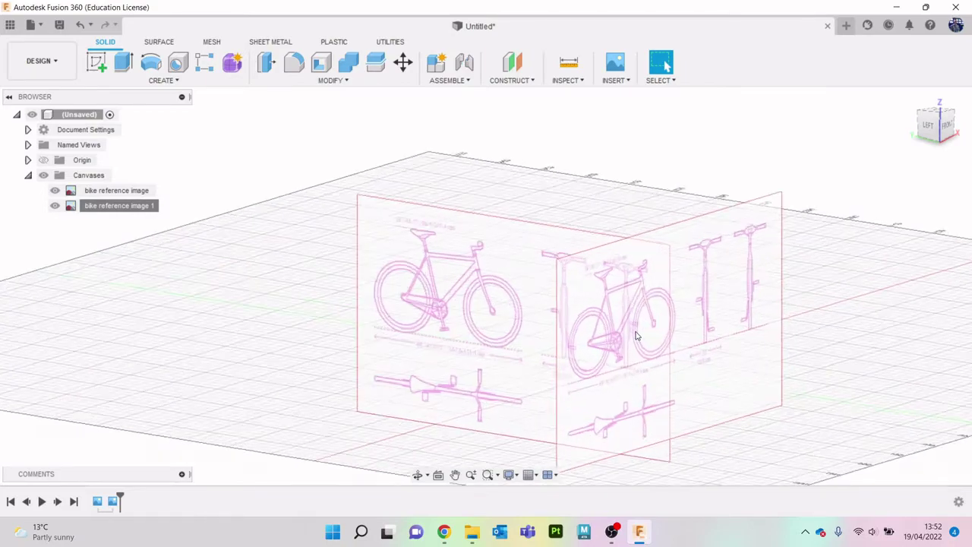
middle_click_drag(971, 131, 595, 176, "shift")
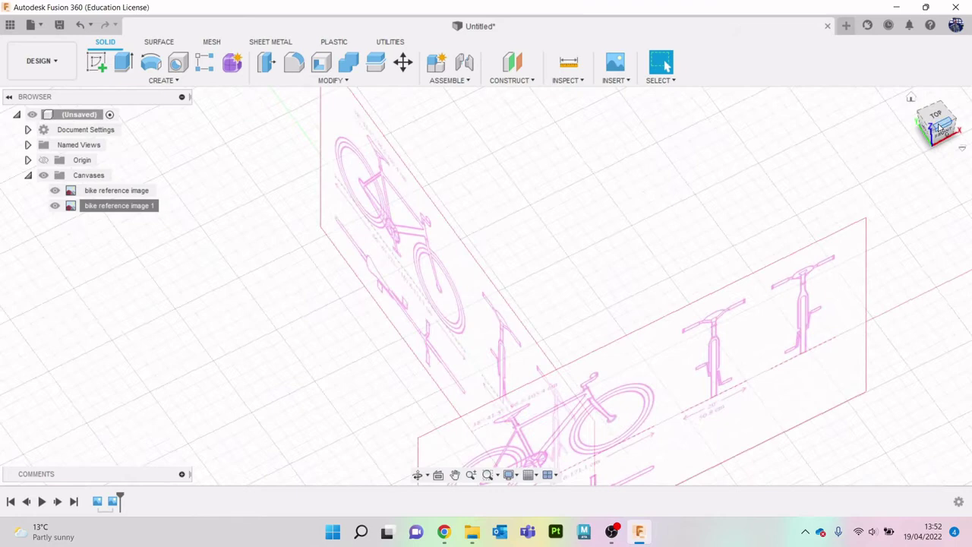
scroll(595, 176, "down", 4)
left_click(616, 80)
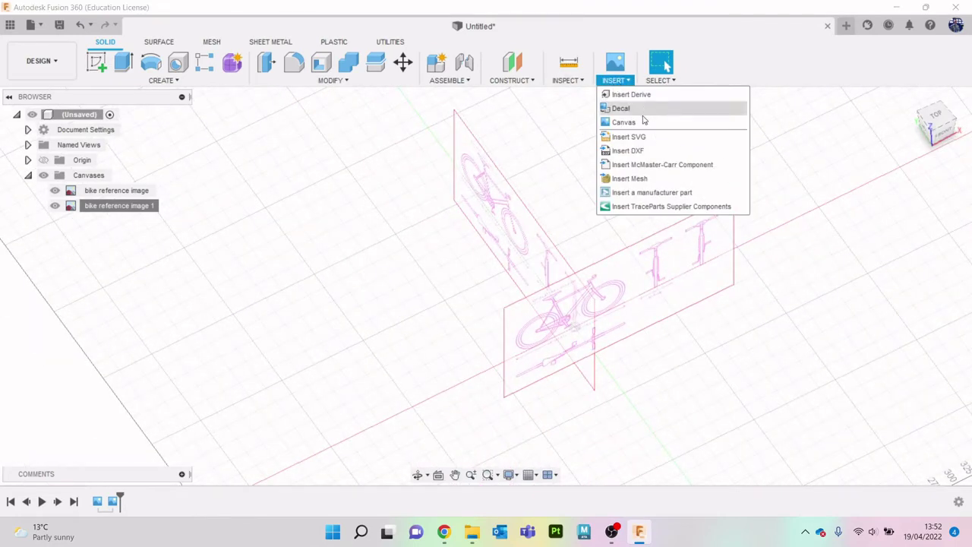
left_click(643, 121)
left_click(341, 389)
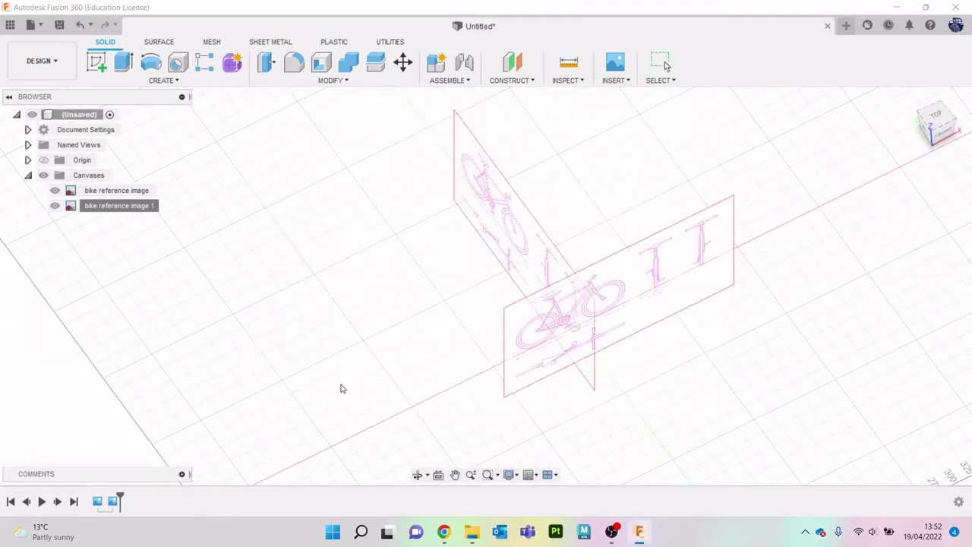
double_click(552, 146)
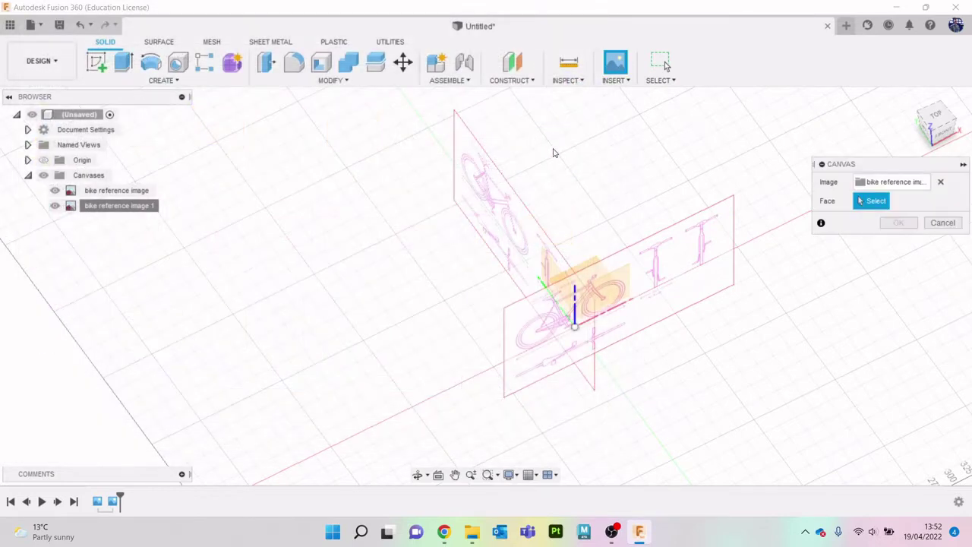
left_click(579, 265)
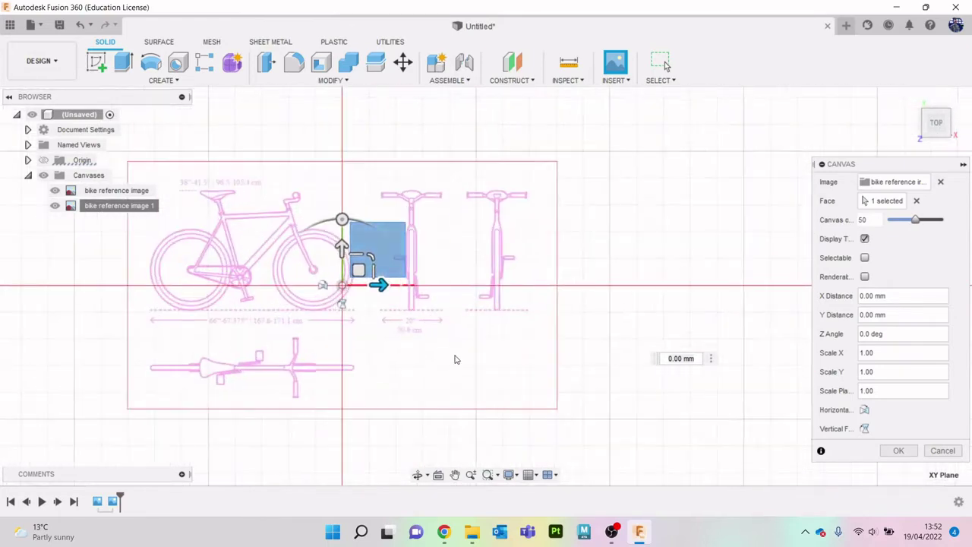
left_click(899, 451)
right_click(109, 227)
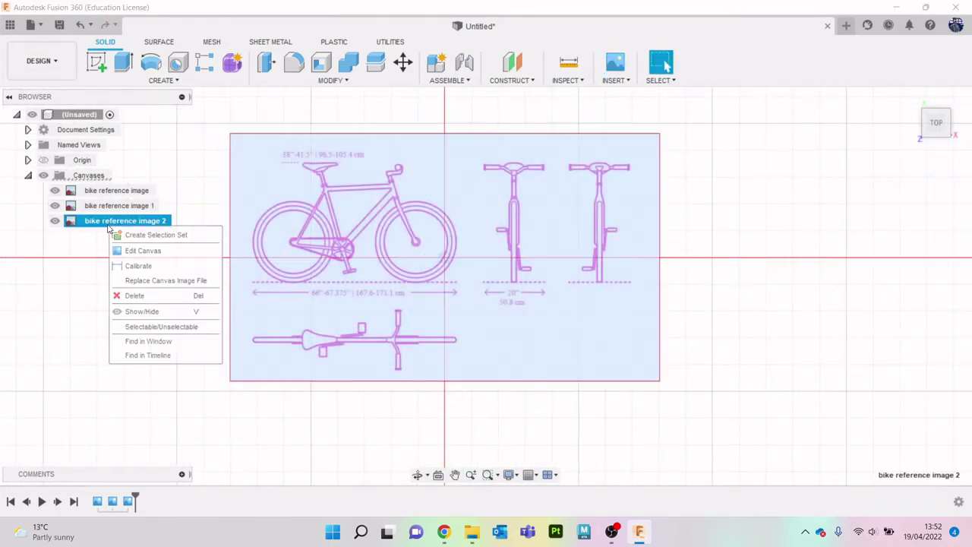
left_click(148, 251)
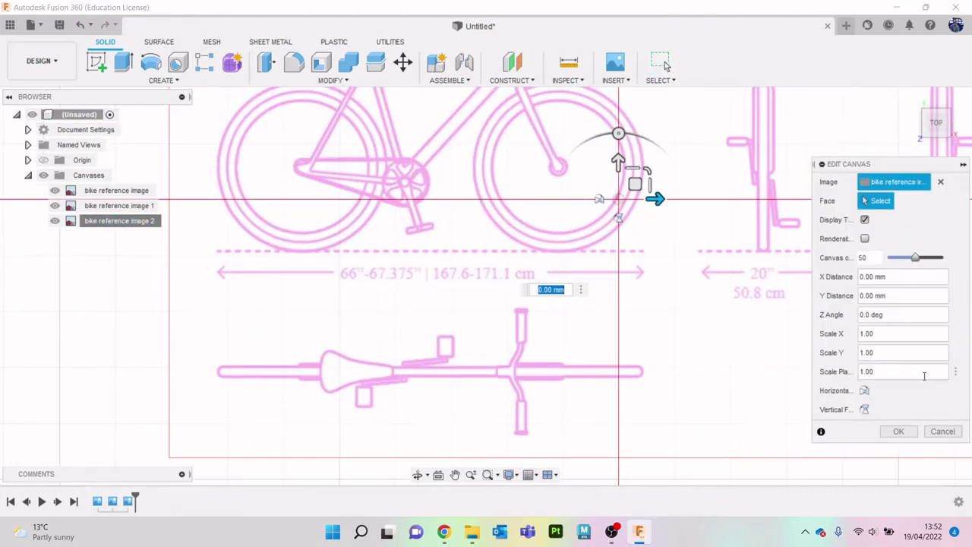
left_click(943, 430)
Calibrate the third bike canvas by setting the side view's dashed ground line to 167.6 mm from end to end
right_click(146, 225)
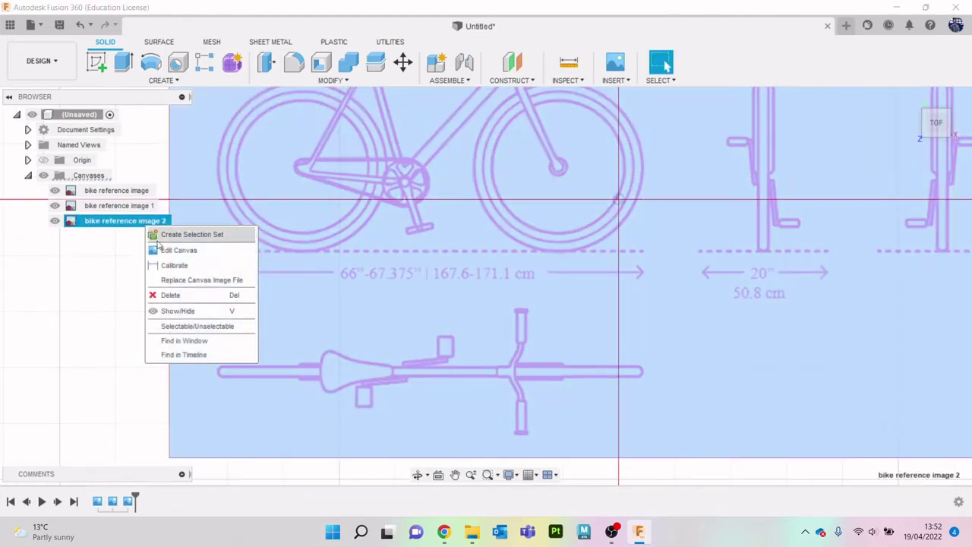
left_click(174, 265)
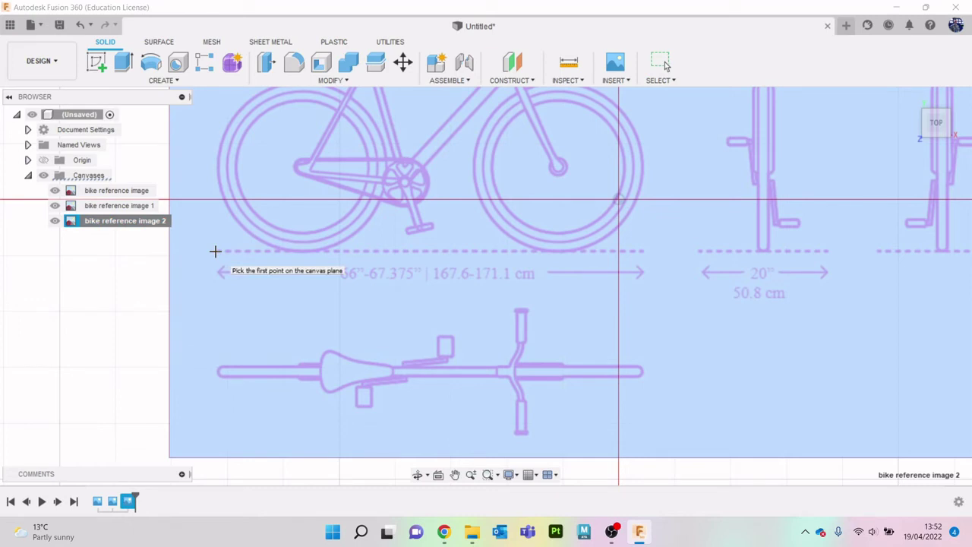
left_click(217, 251)
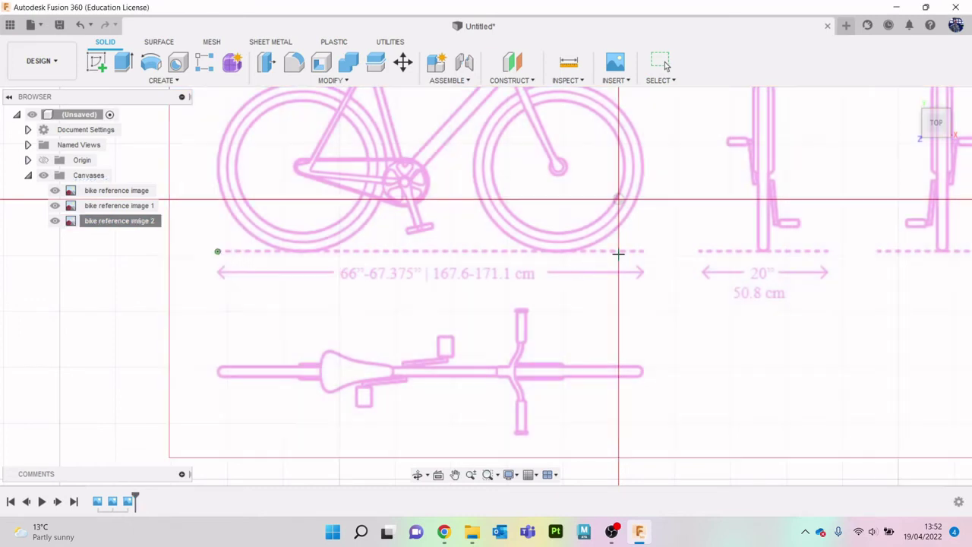
left_click(643, 251)
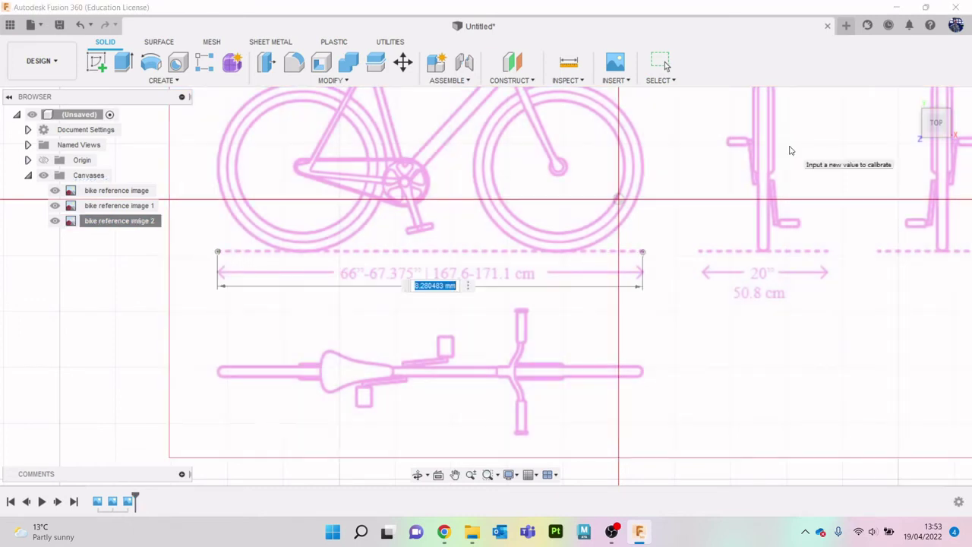
type("167.6")
key("Return")
Move the third canvas sideways and about 67.38 mm along Y so the top-view bike lies along the horizontal axis over the origin
scroll(716, 268, "down", 15)
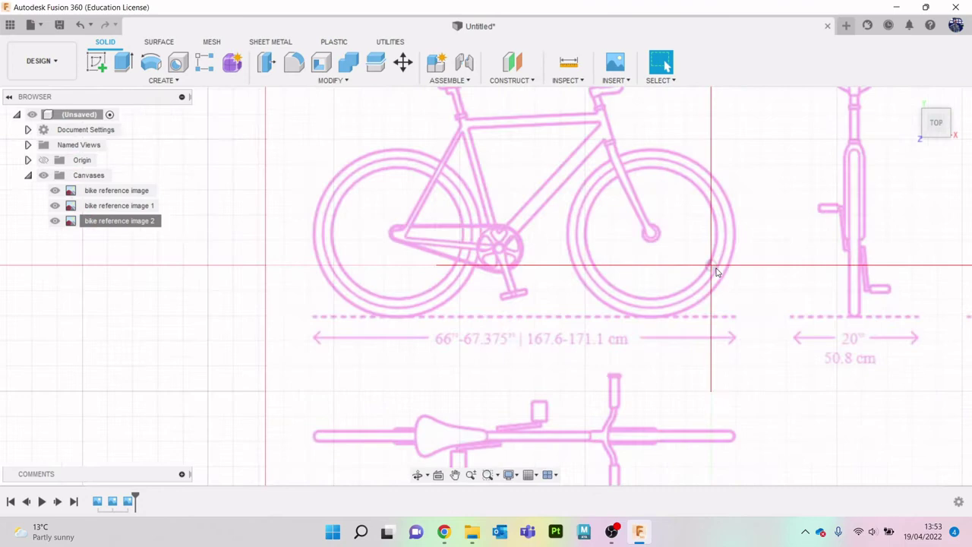
middle_click_drag(758, 262, 696, 224)
scroll(647, 222, "up", 3)
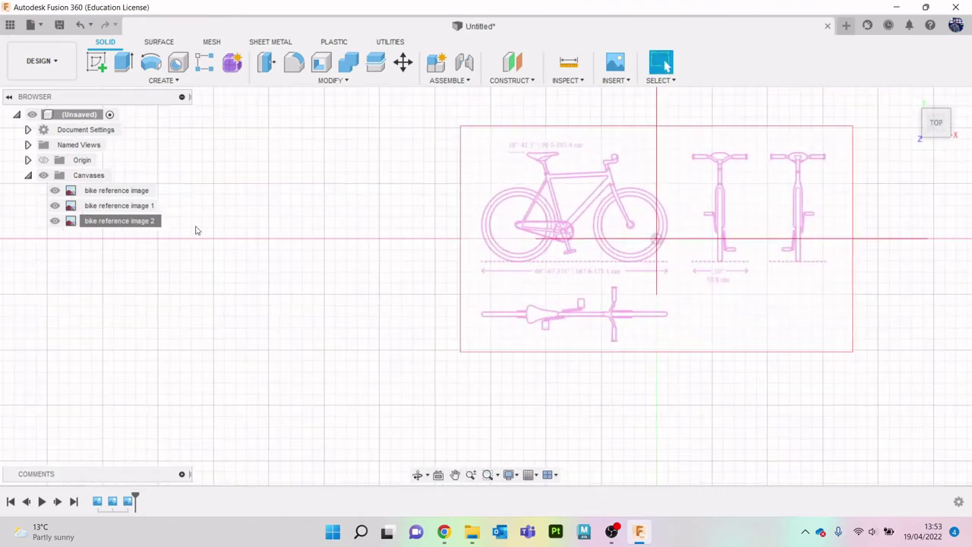
right_click(135, 220)
left_click(171, 246)
middle_click_drag(326, 263, 149, 257)
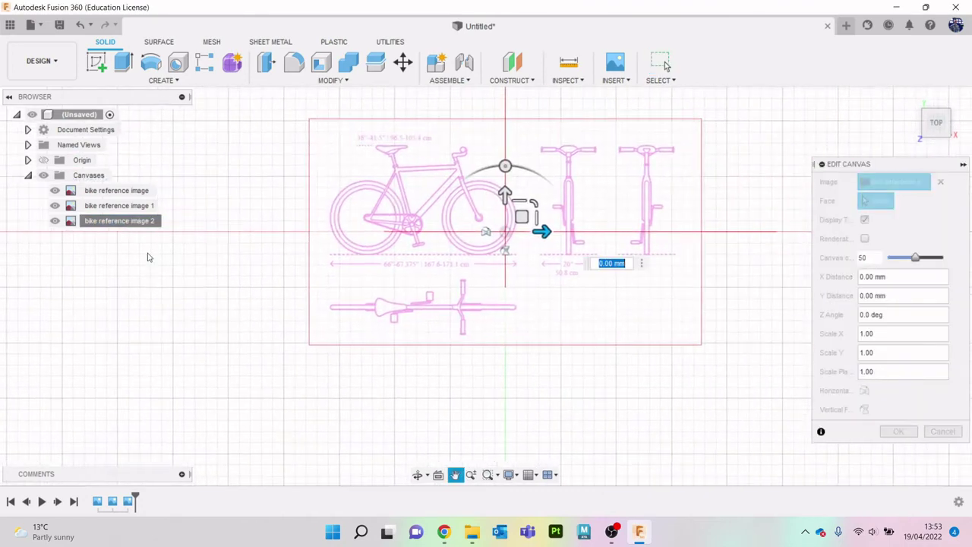
left_click_drag(545, 231, 590, 230)
left_click_drag(555, 197, 559, 125)
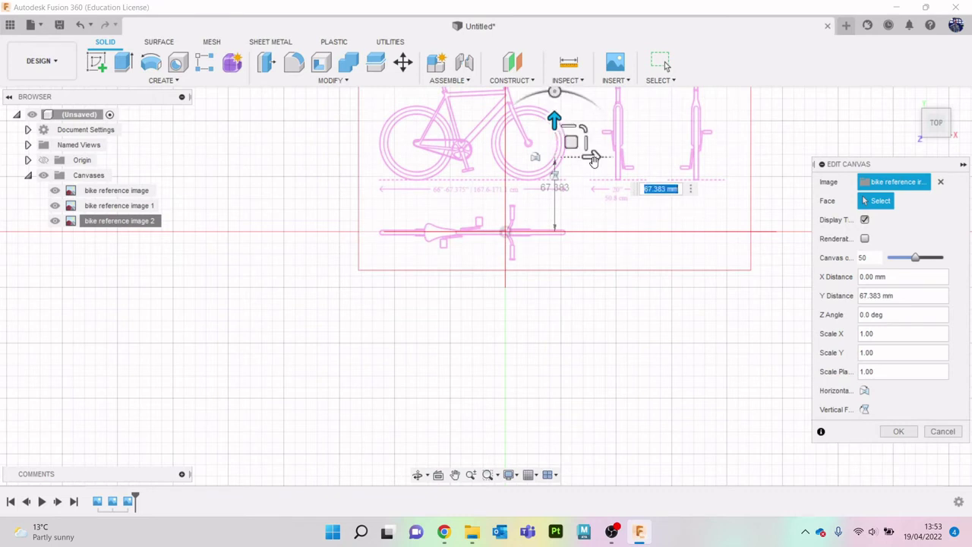
left_click_drag(588, 157, 597, 162)
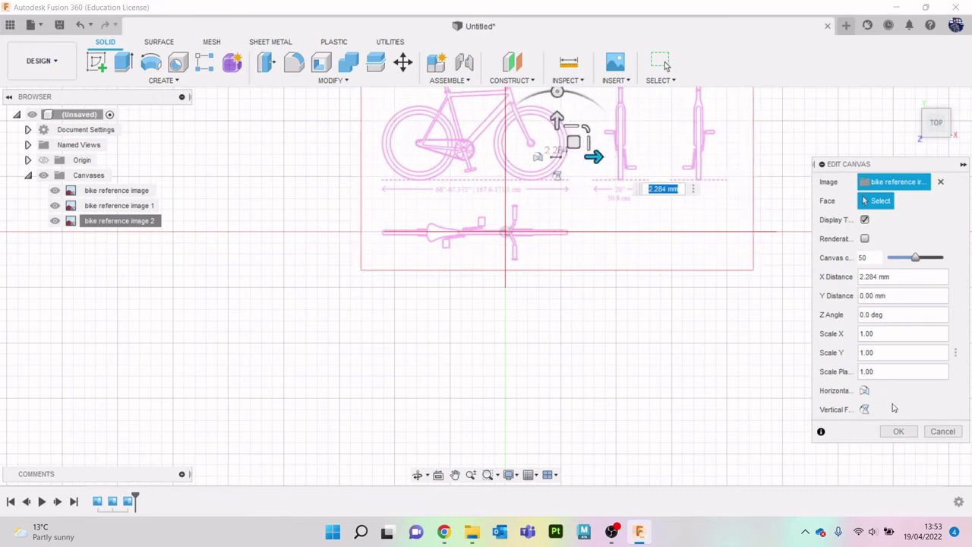
Set the third canvas's horizontal shift to about 23.06 mm, aligning its top-view bike with the front-plane side view, and accept the placement
left_click(937, 134)
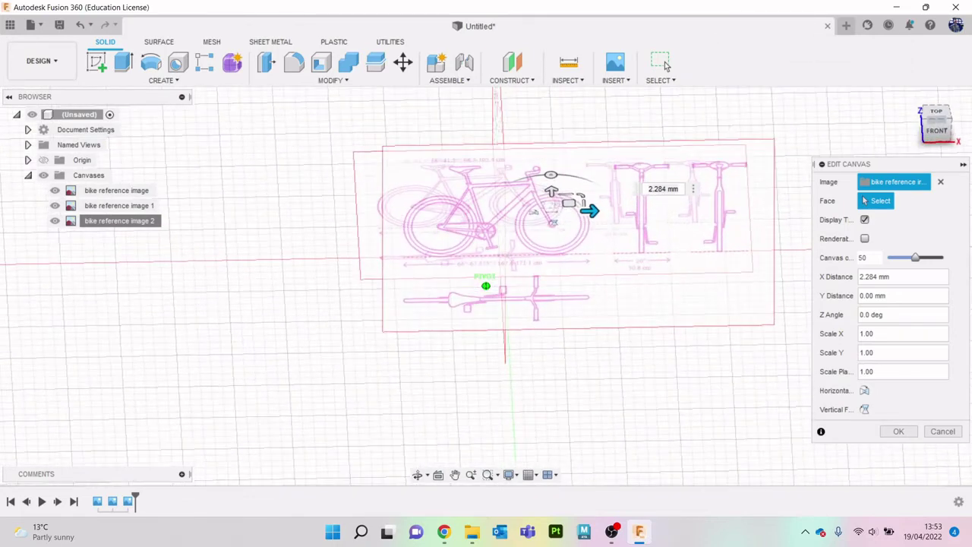
left_click_drag(564, 193, 594, 194)
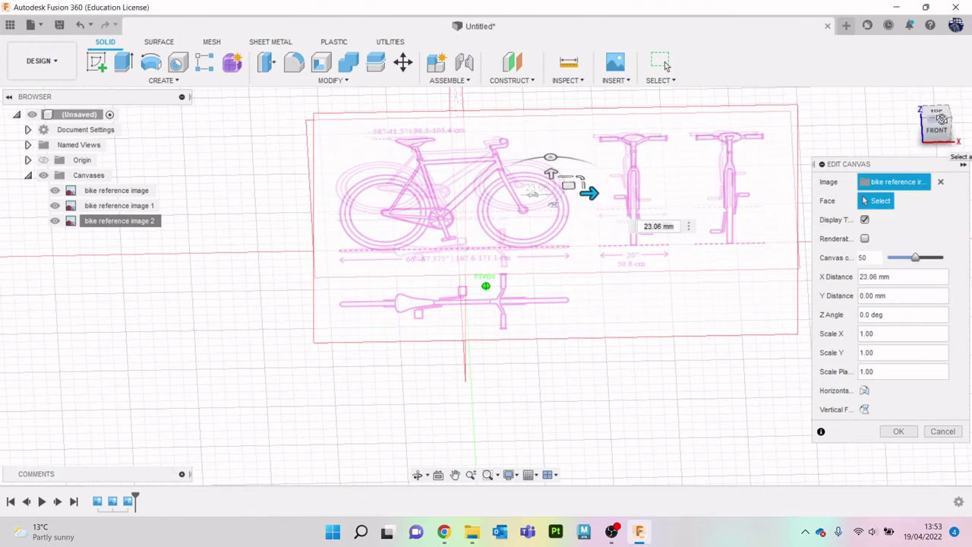
left_click(939, 113)
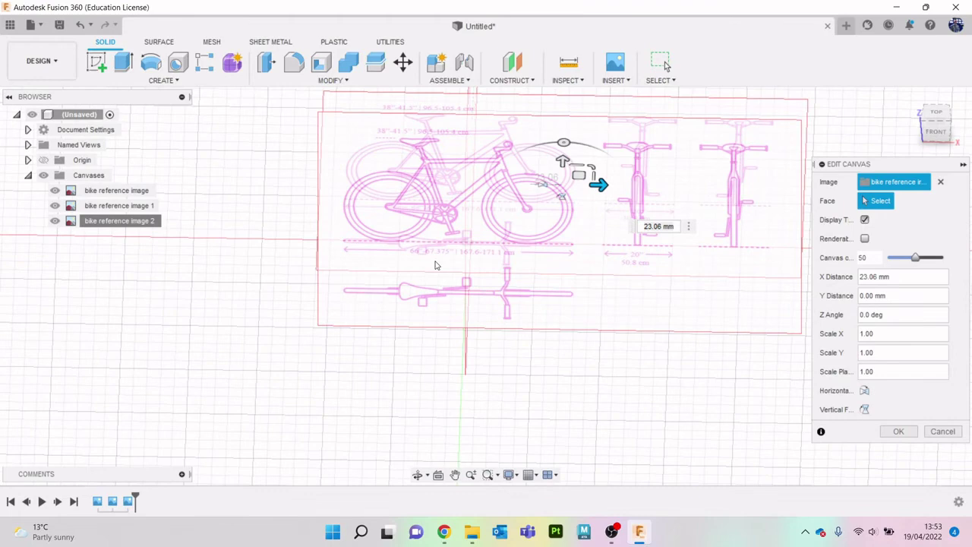
scroll(347, 246, "up", 5)
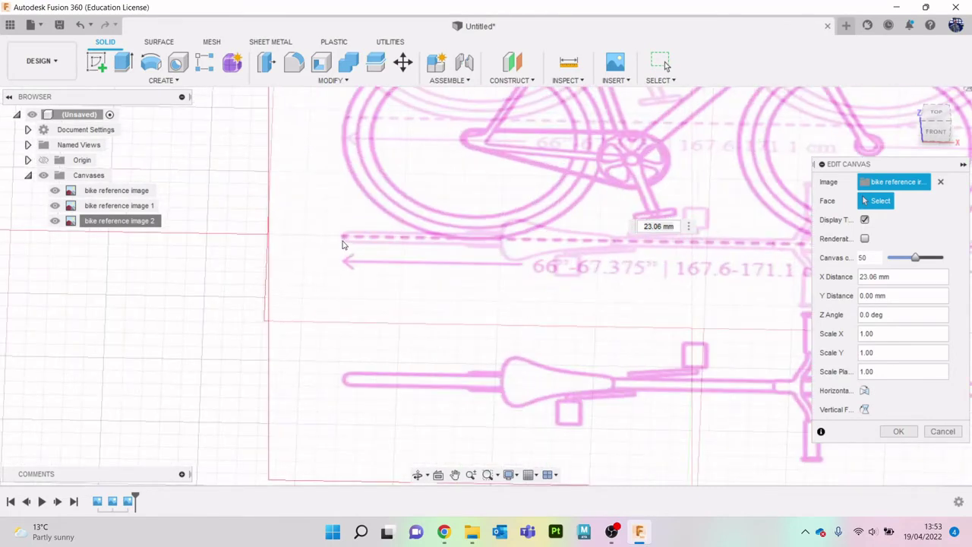
scroll(343, 240, "down", 5)
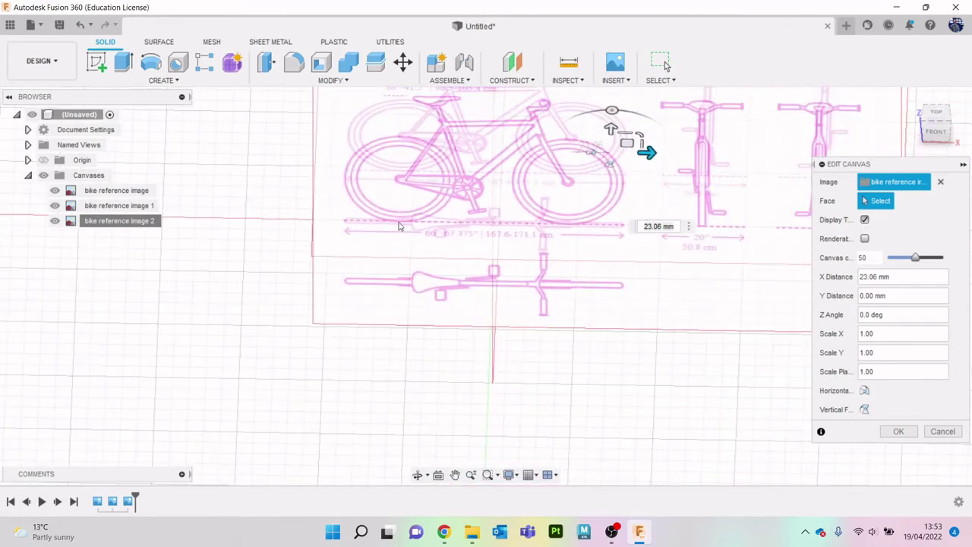
left_click(899, 431)
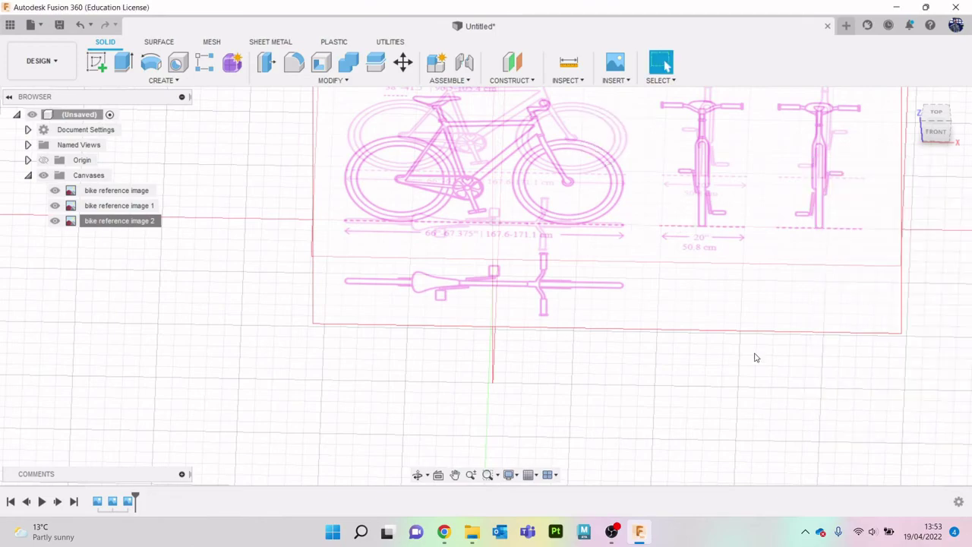
left_click_drag(948, 135, 846, 230)
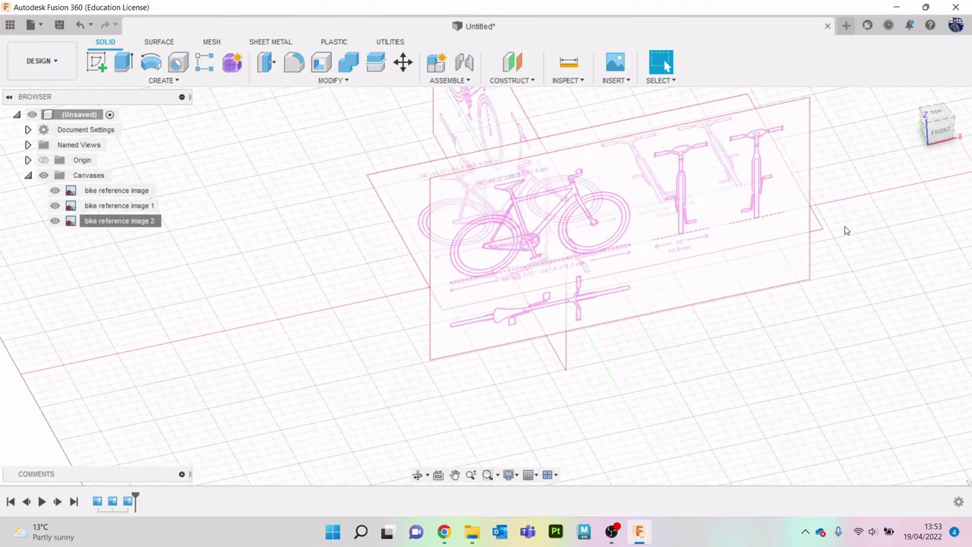
Hide all three bike reference canvases on the front, side and top planes
right_click(126, 194)
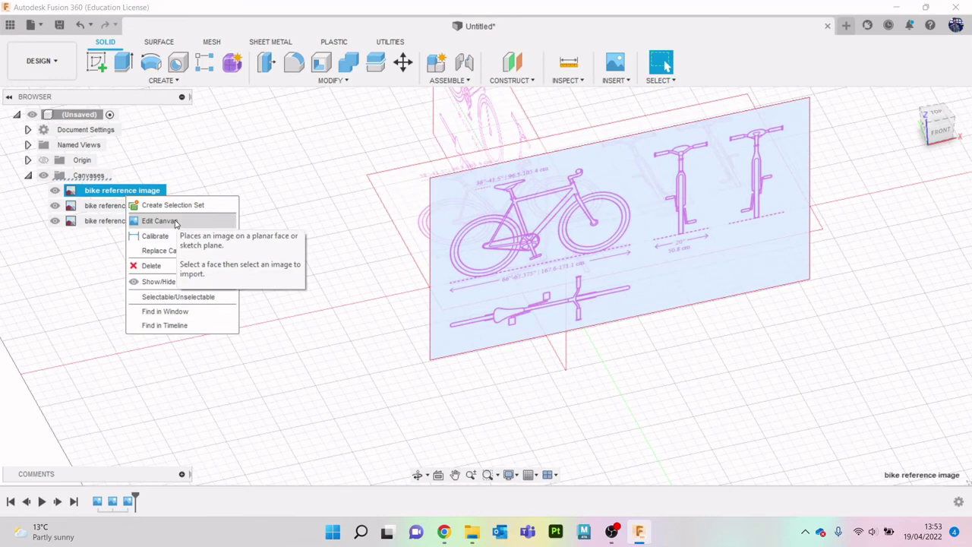
key("Escape")
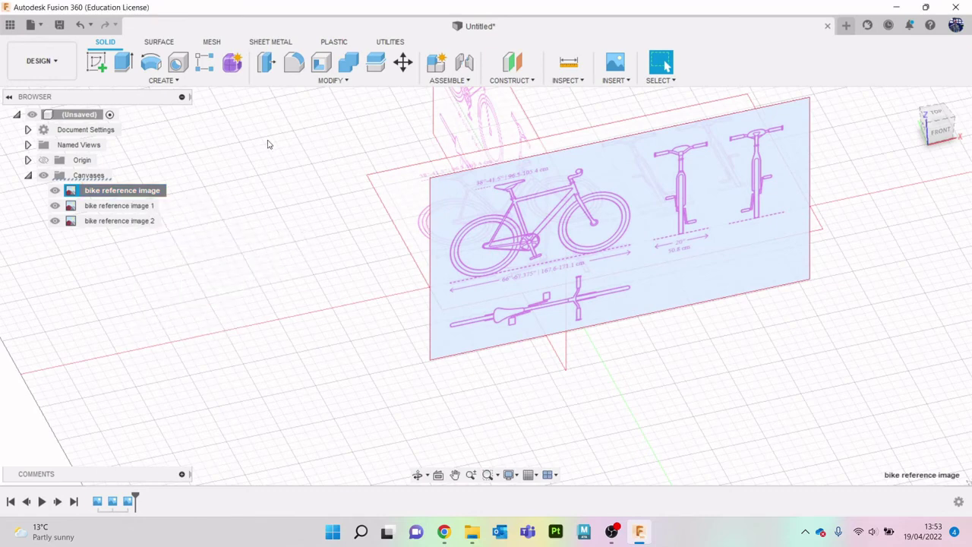
left_click(55, 221)
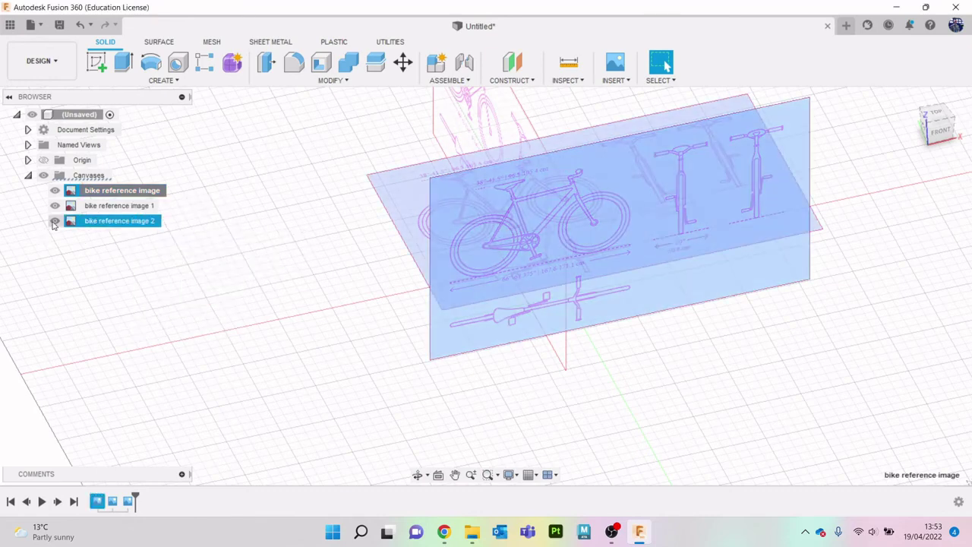
left_click(54, 205)
left_click(55, 190)
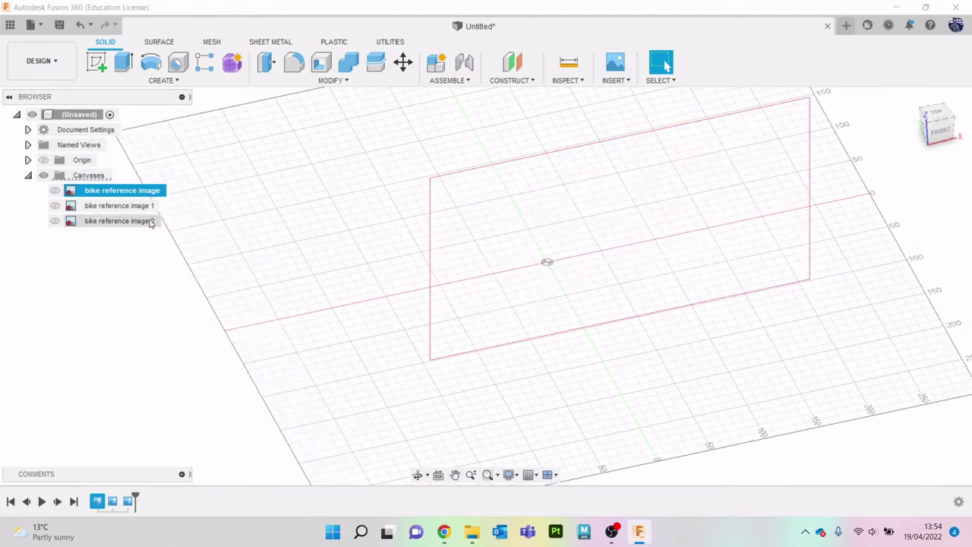
Show the hidden bike reference image, bike reference image 1 and bike reference image 2 canvases again, one by one, and clear the selection
left_click(137, 191)
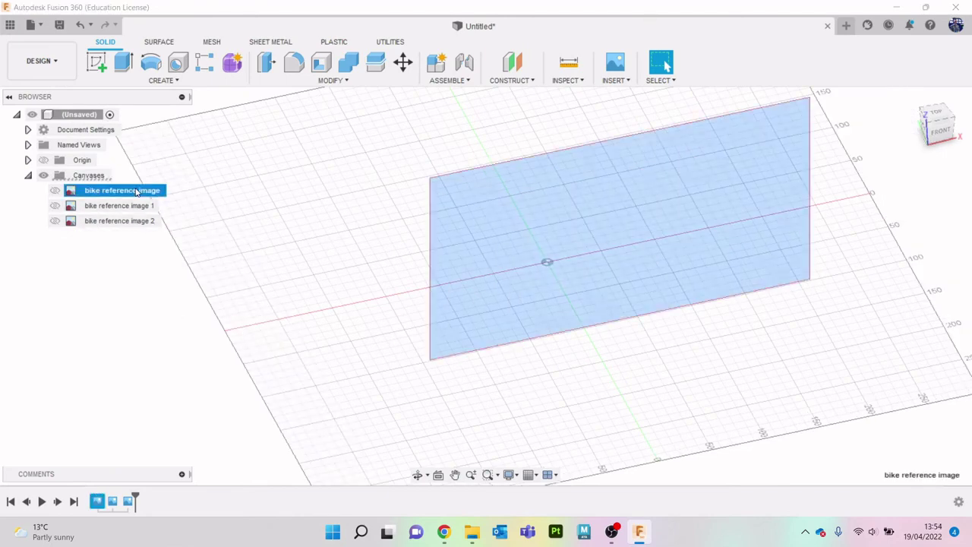
key("v")
key("Escape")
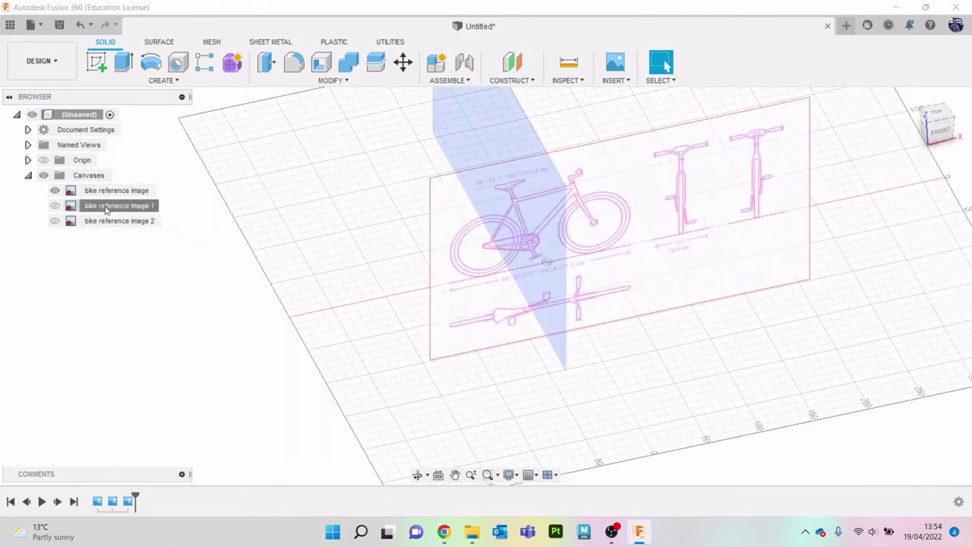
left_click(107, 207)
key("v")
key("Escape")
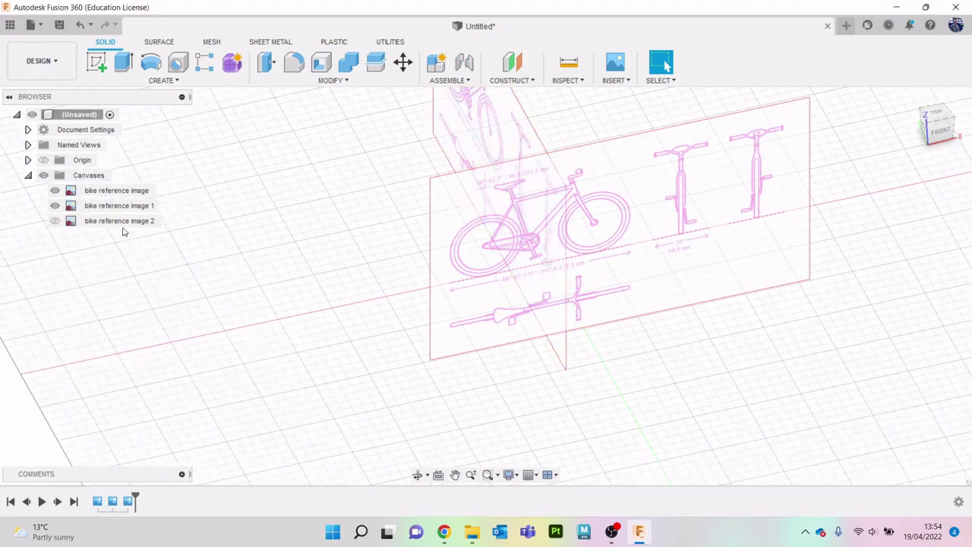
left_click(115, 221)
key("v")
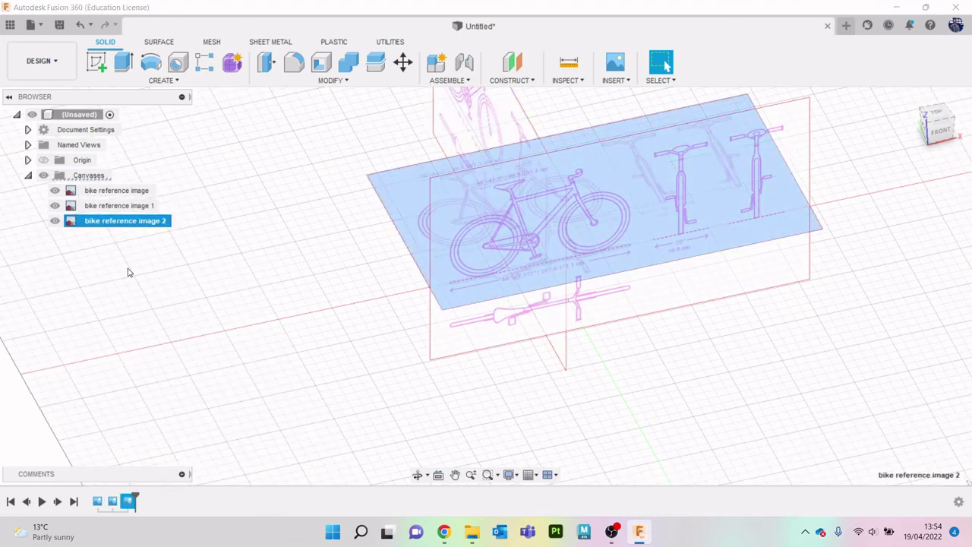
key("Escape")
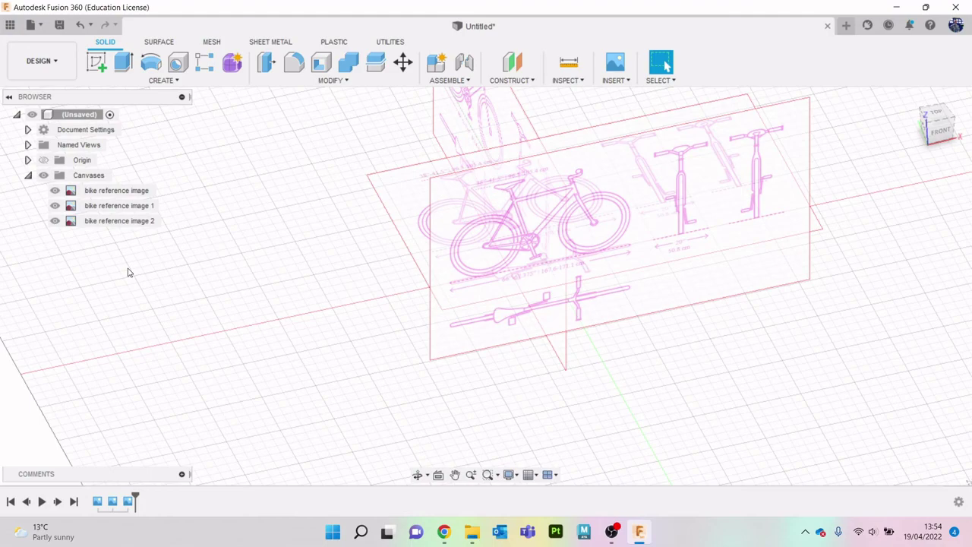